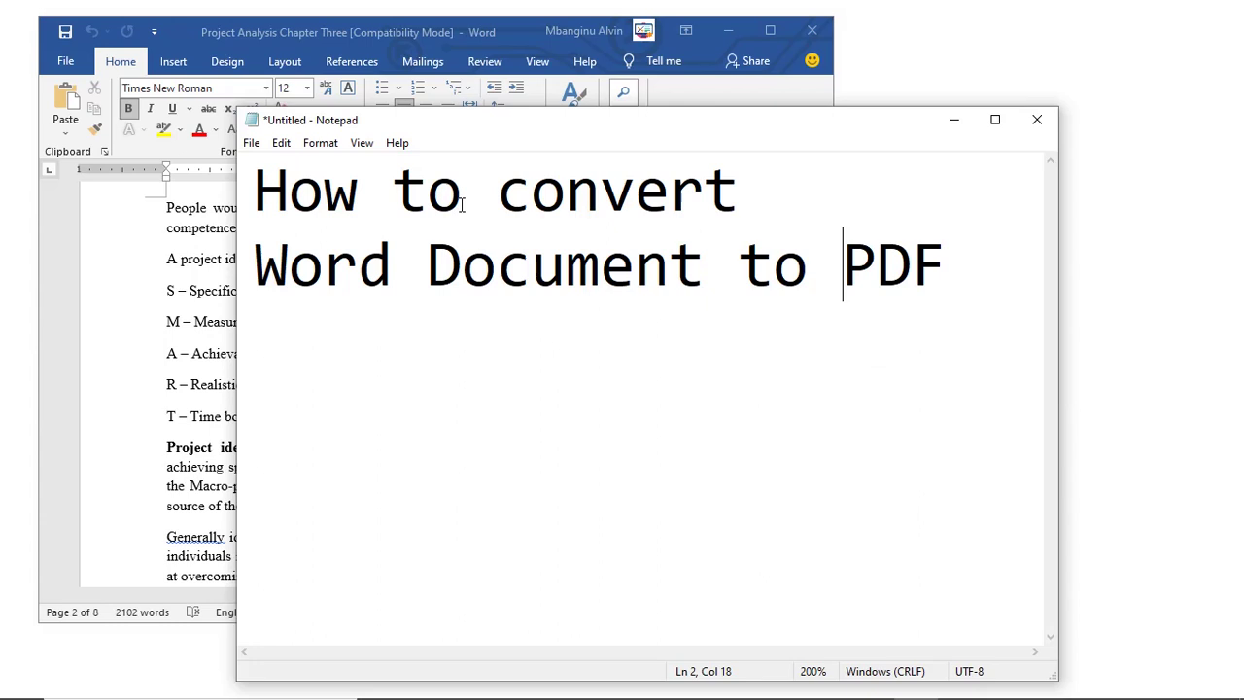
# Select the note's title text, then minimize Notepad and open Word's File backstage
pyautogui.moveTo(291, 187)
pyautogui.mouseDown()
pyautogui.moveTo(426, 287)
pyautogui.moveTo(700, 314)
pyautogui.moveTo(952, 311)
pyautogui.mouseUp()
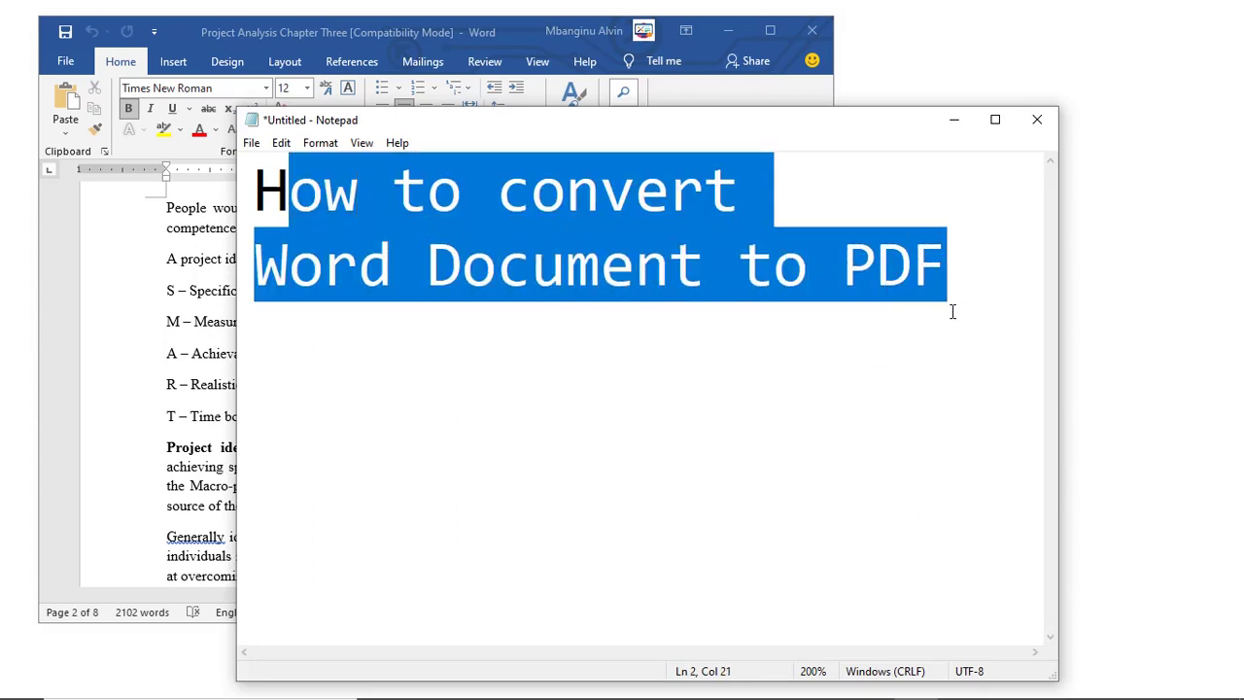
pyautogui.click(952, 311)
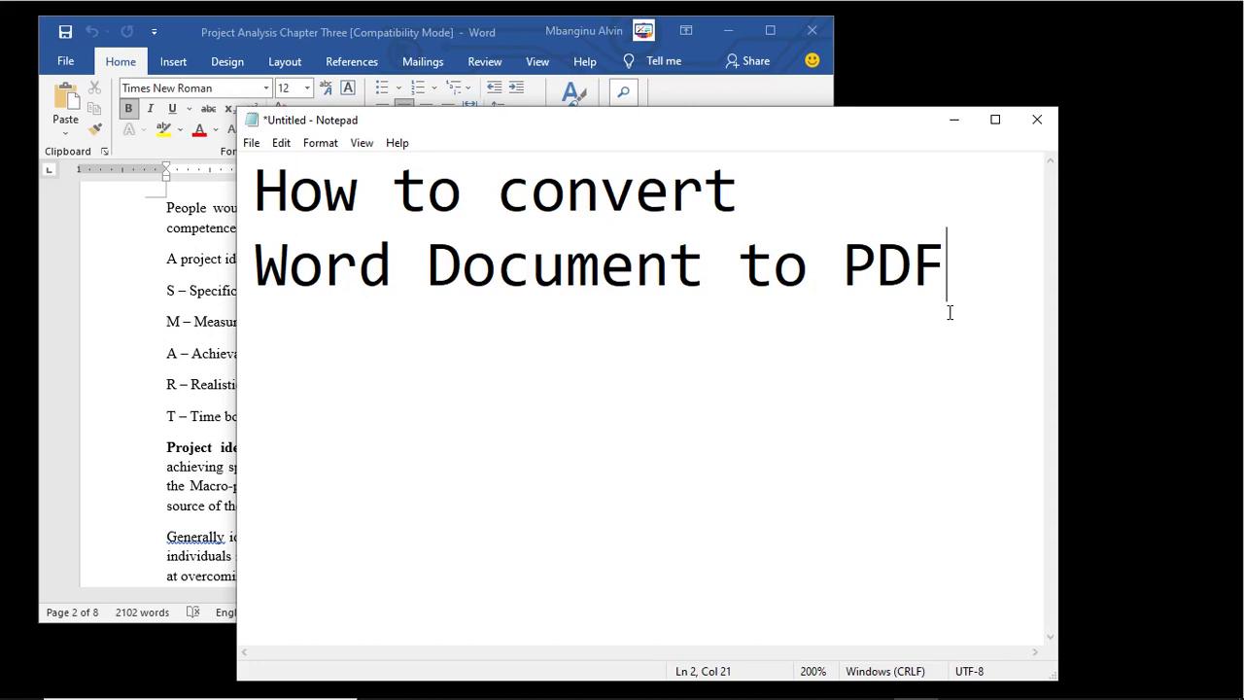
pyautogui.moveTo(960, 321)
pyautogui.mouseDown()
pyautogui.moveTo(360, 195)
pyautogui.moveTo(238, 226)
pyautogui.mouseUp()
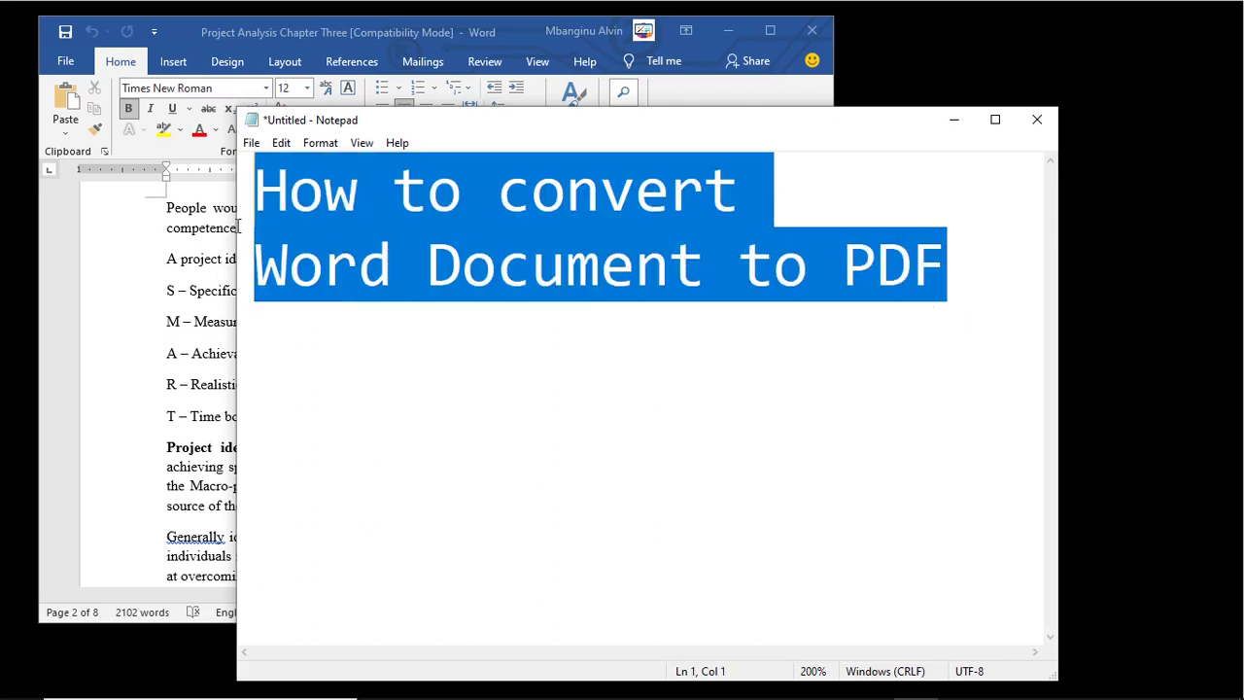
pyautogui.click(948, 120)
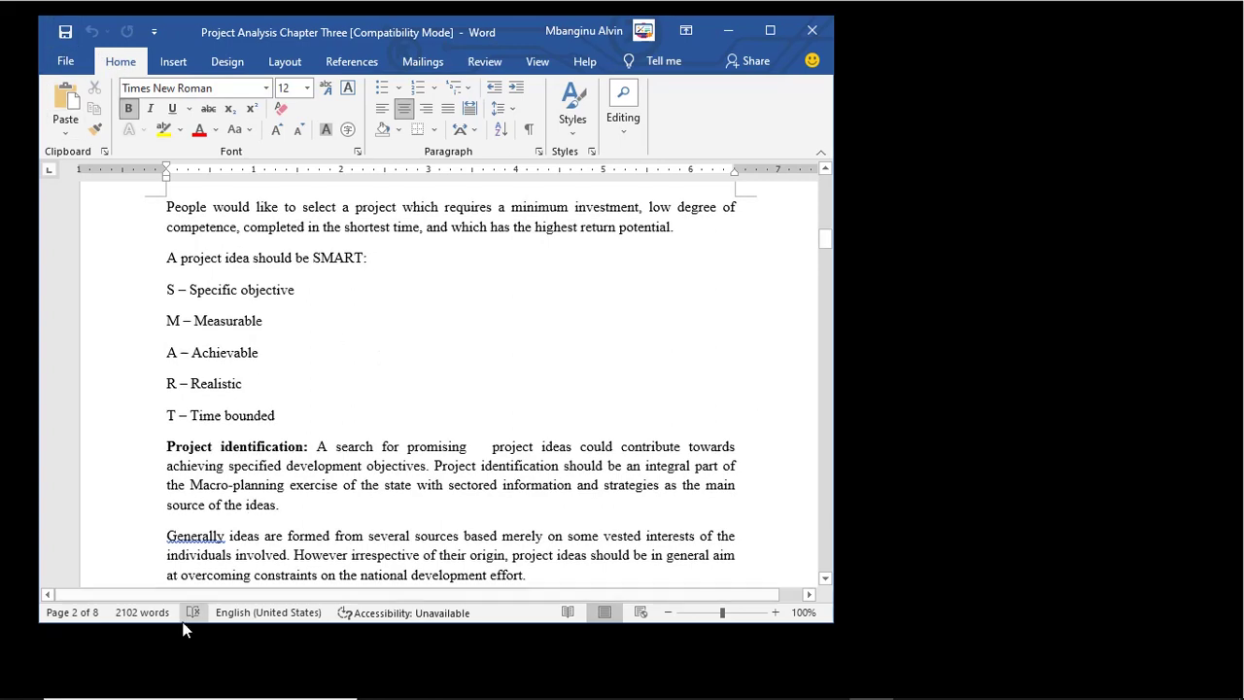
pyautogui.click(70, 65)
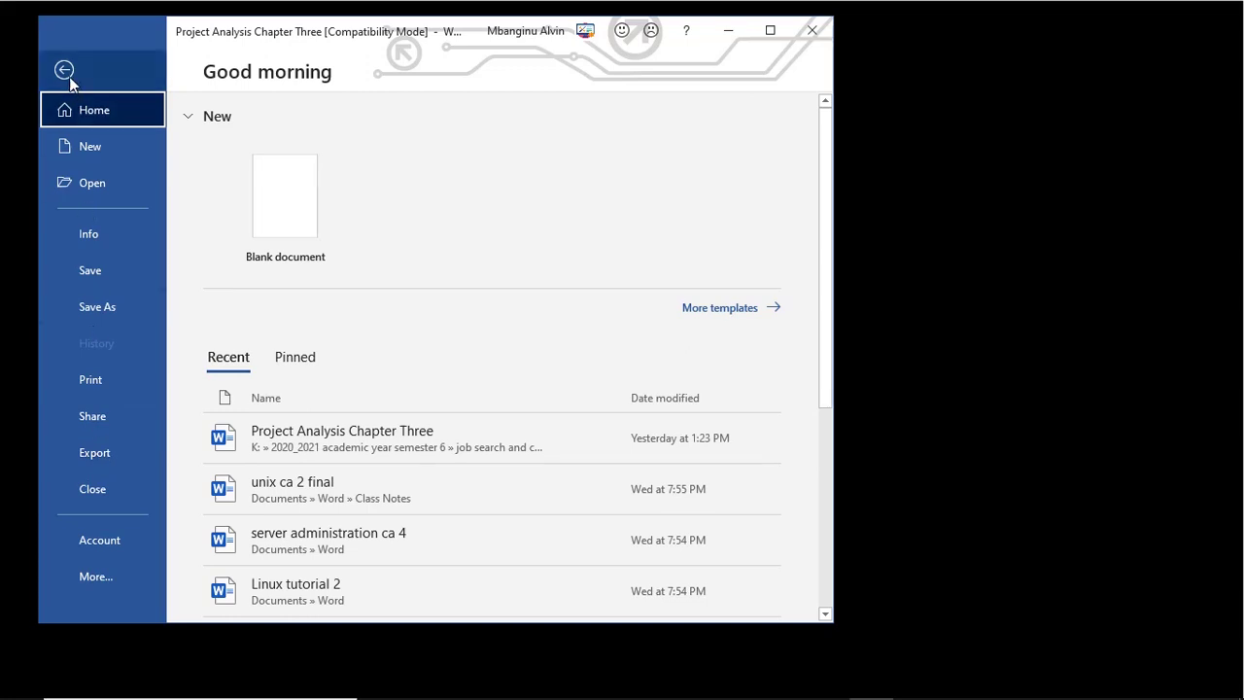
# Open the Print page and try choosing Microsoft Print to PDF as the printer
pyautogui.click(123, 388)
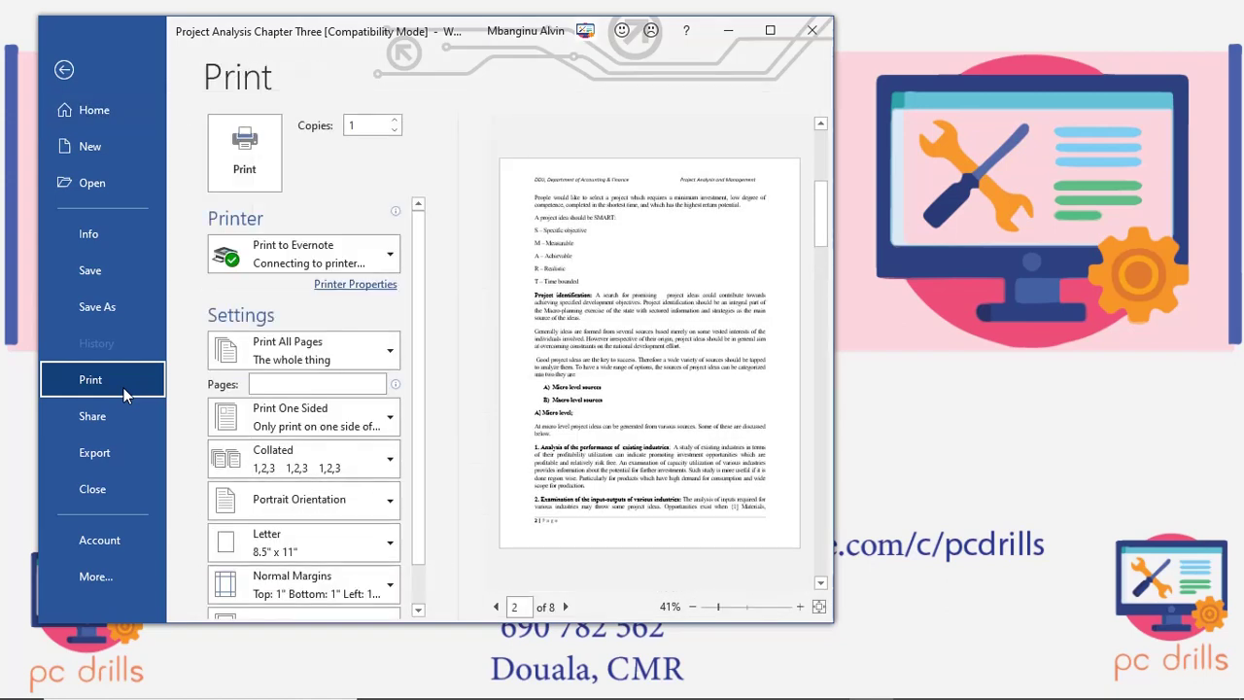
pyautogui.click(391, 259)
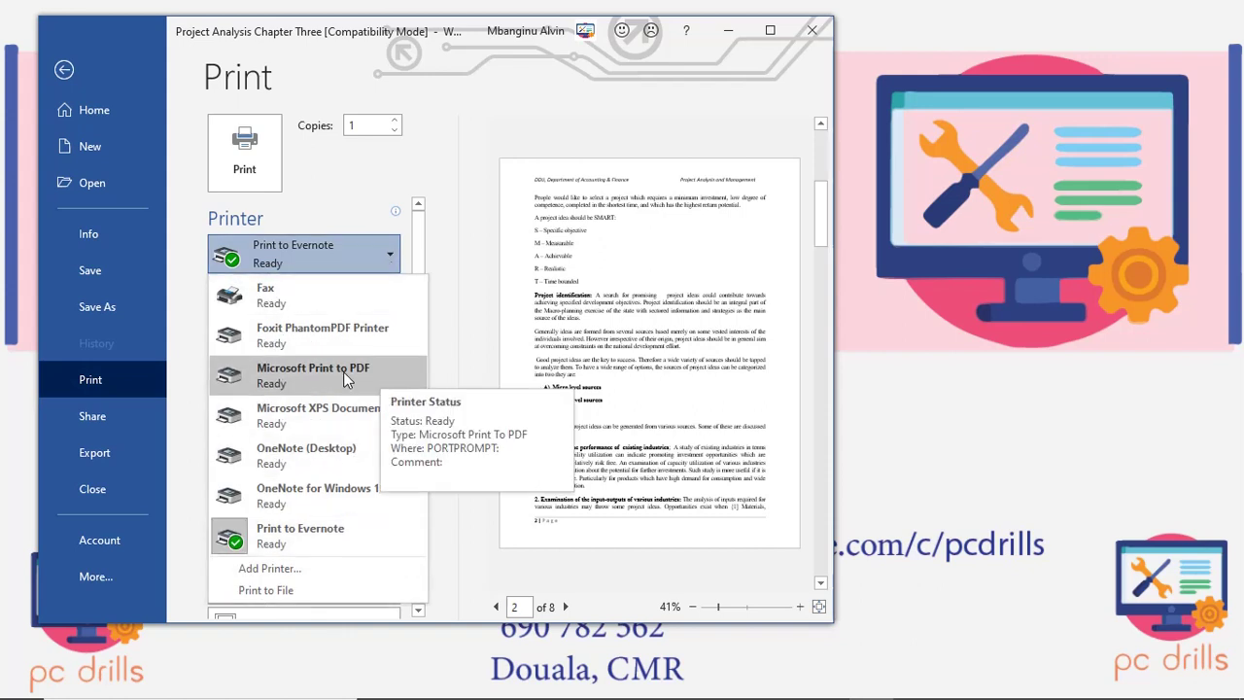
pyautogui.moveTo(313, 374)
pyautogui.click(304, 367)
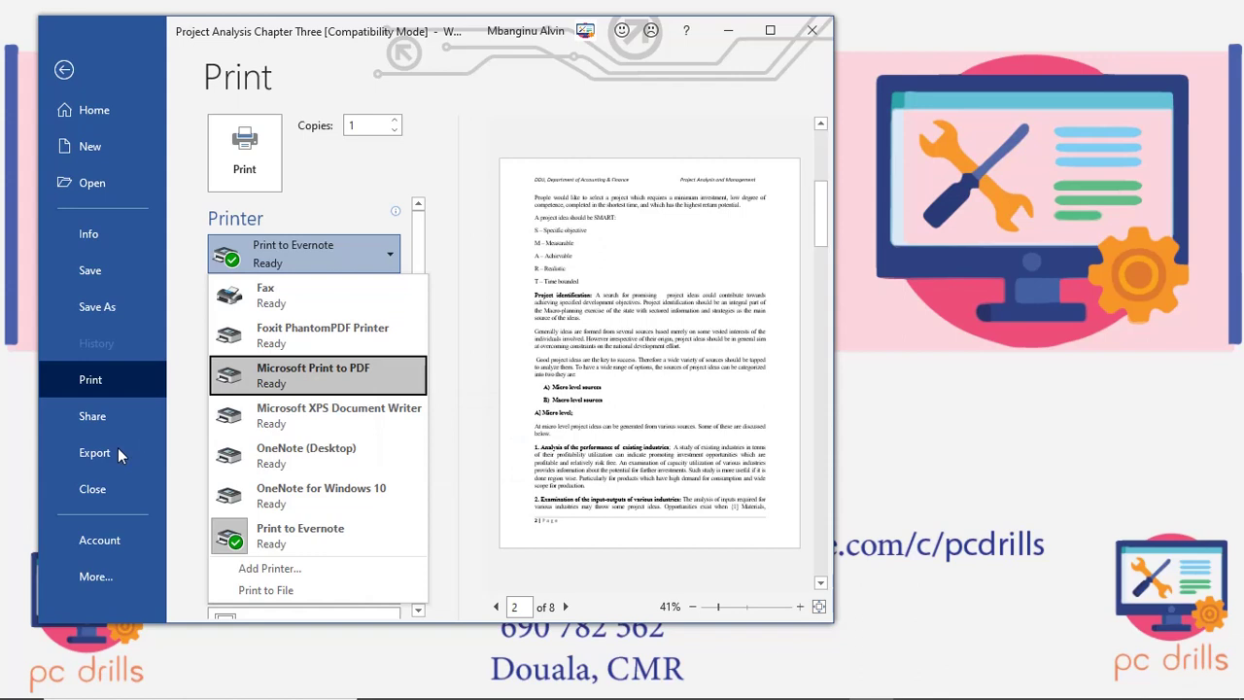
pyautogui.click(117, 452)
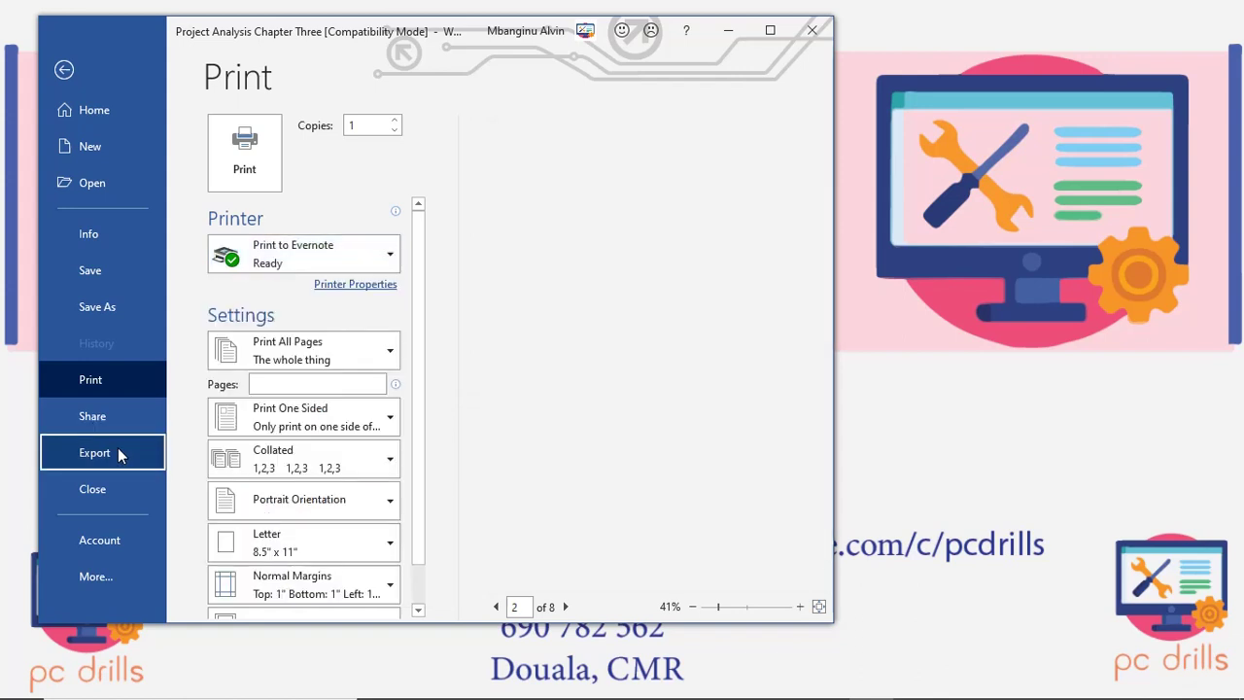
# Start creating a PDF/XPS of the document from the Export page
pyautogui.click(117, 452)
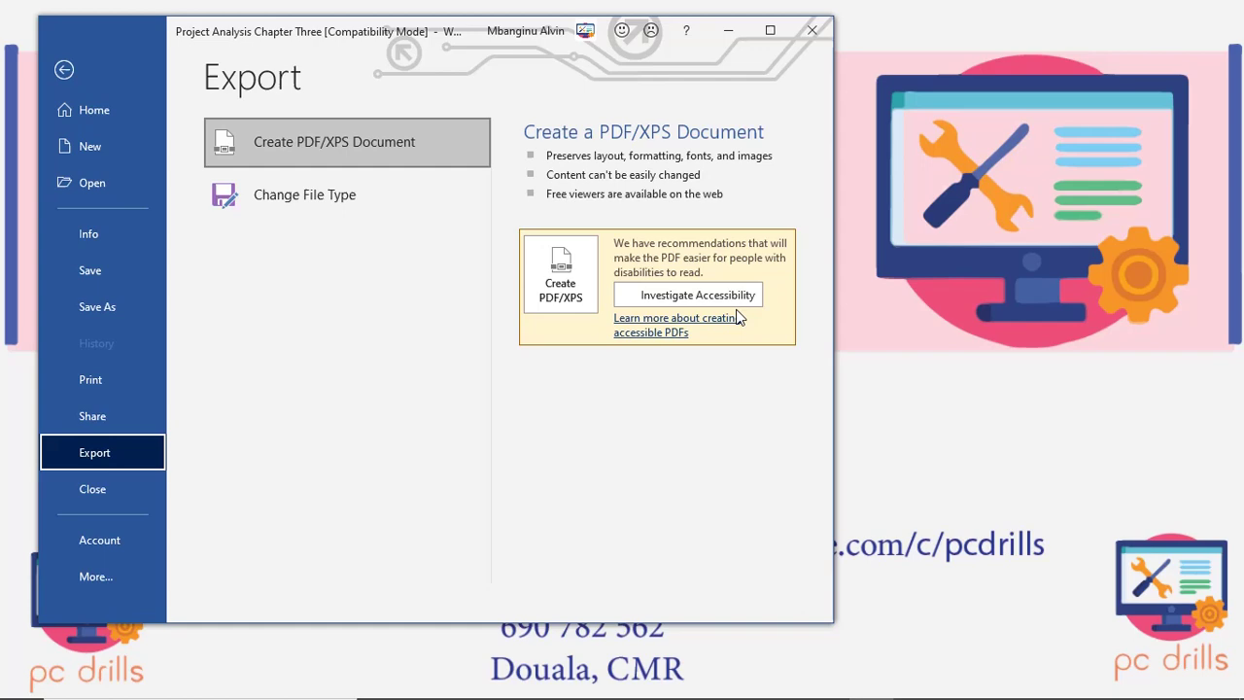
pyautogui.click(568, 279)
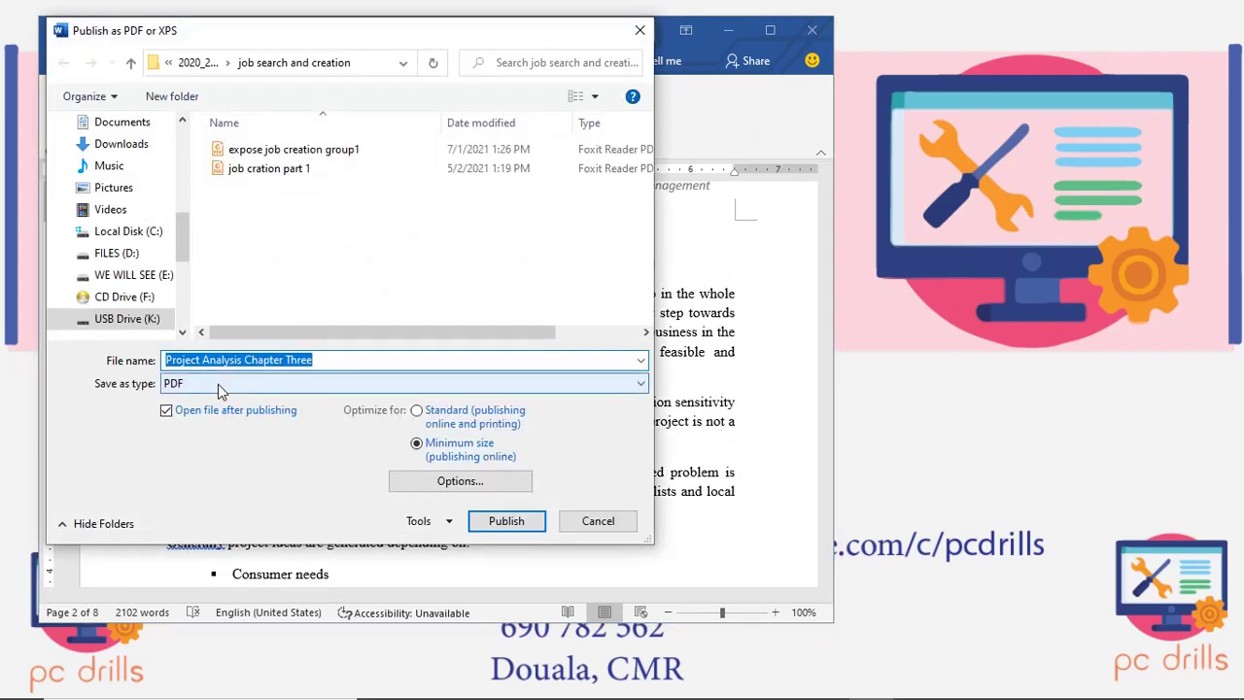
# Publish the PDF as 'Project Analysis Chapter Three pdf' into the Downloads folder
pyautogui.click(342, 361)
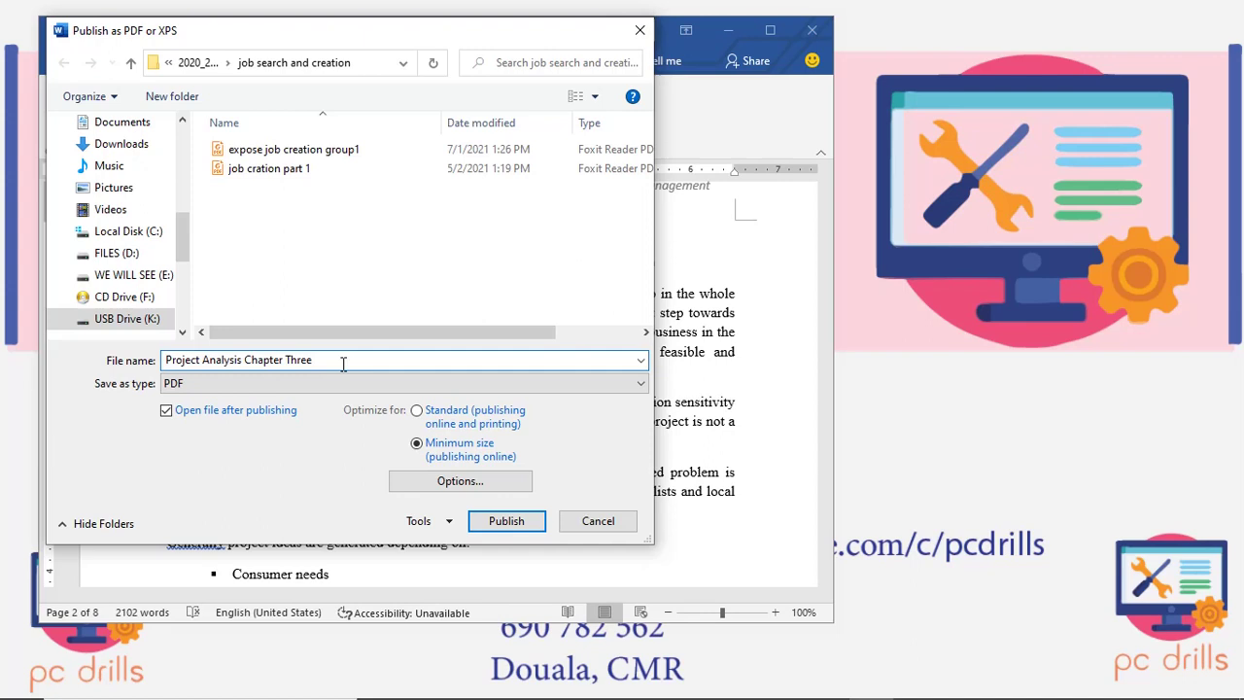
pyautogui.write(' pdf')
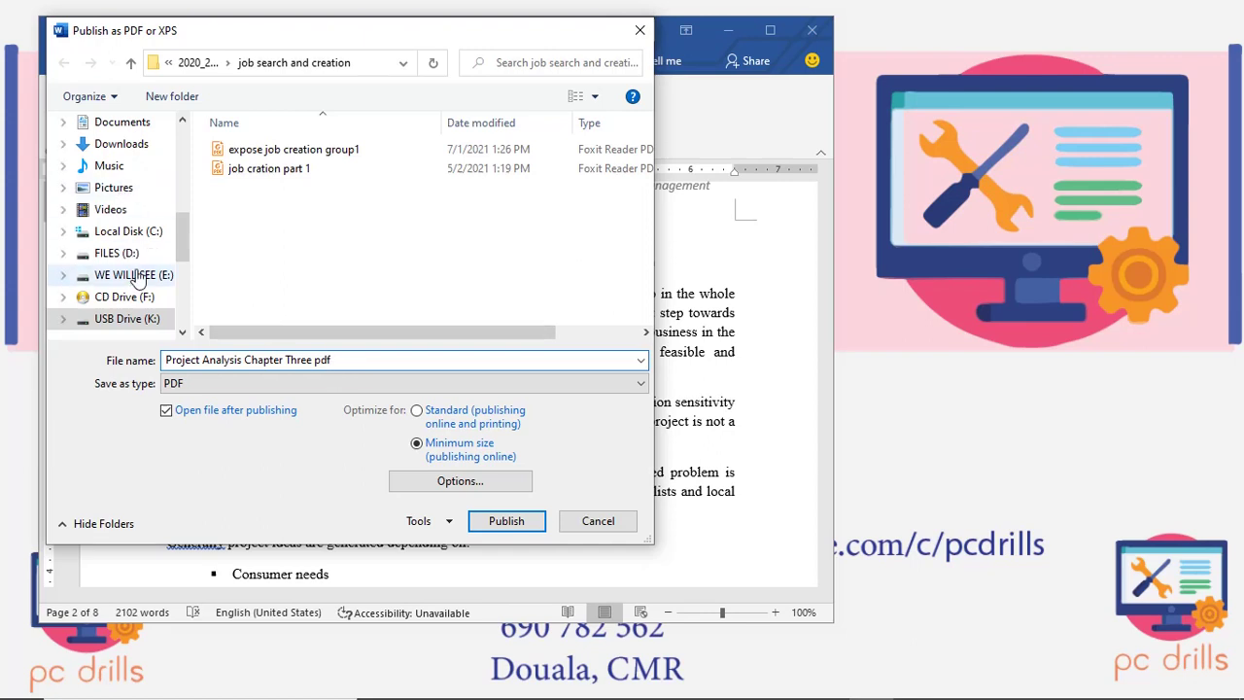
pyautogui.scroll(3, 136, 277)
pyautogui.scroll(1, 136, 275)
pyautogui.scroll(1, 137, 273)
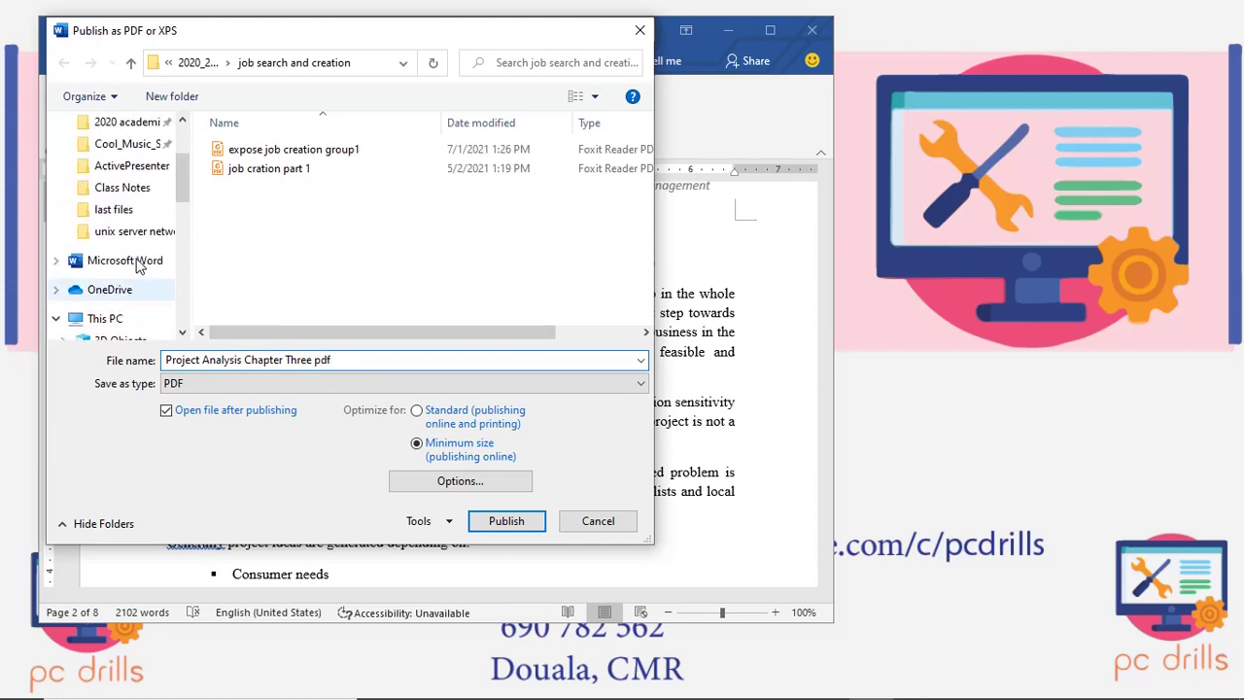
pyautogui.scroll(2, 138, 267)
pyautogui.scroll(-1, 137, 263)
pyautogui.scroll(1, 132, 234)
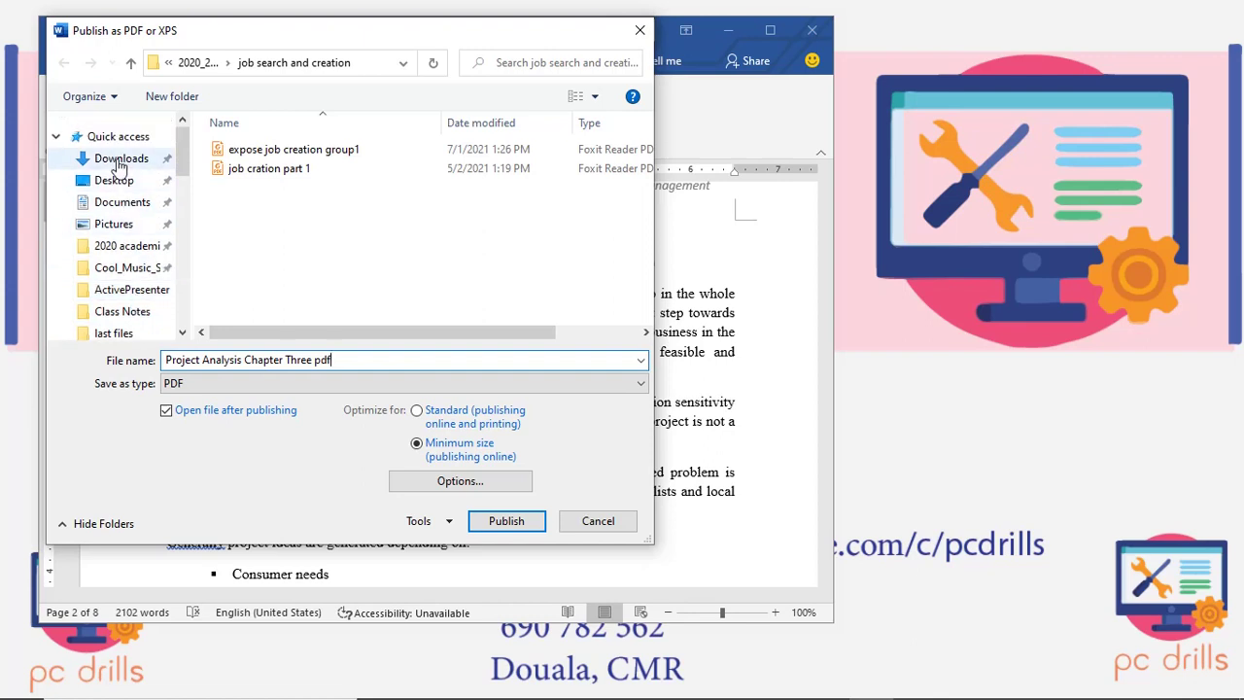
pyautogui.click(118, 163)
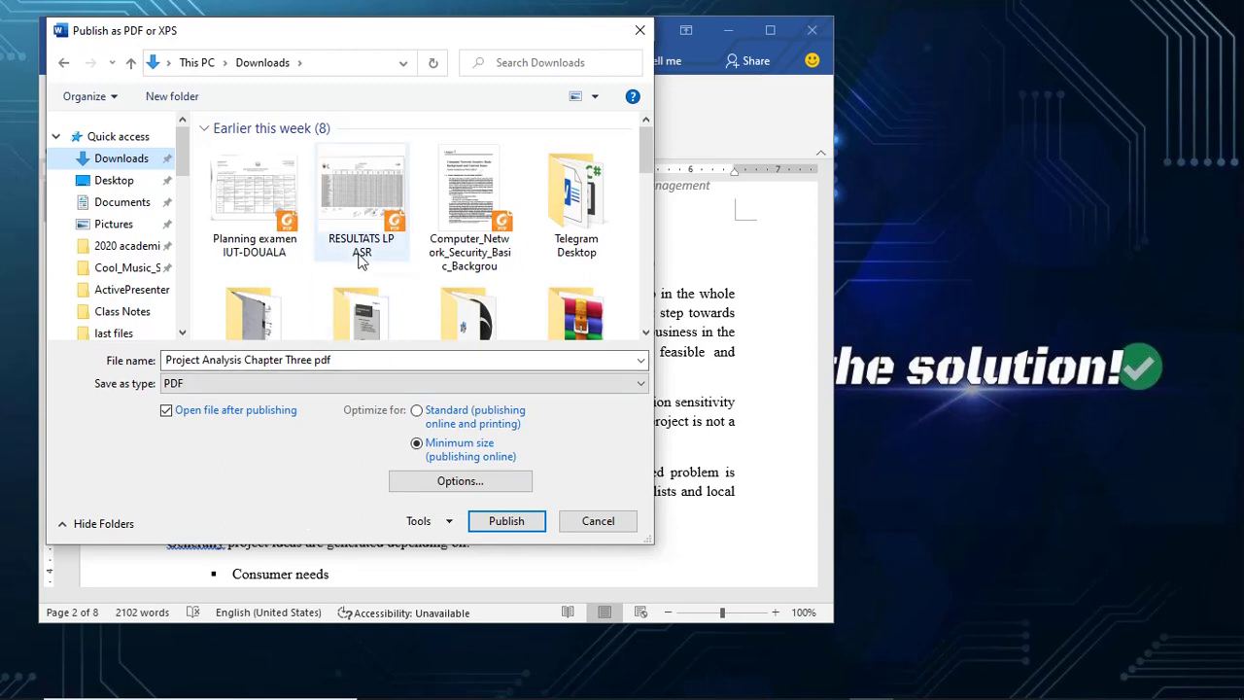
pyautogui.click(520, 520)
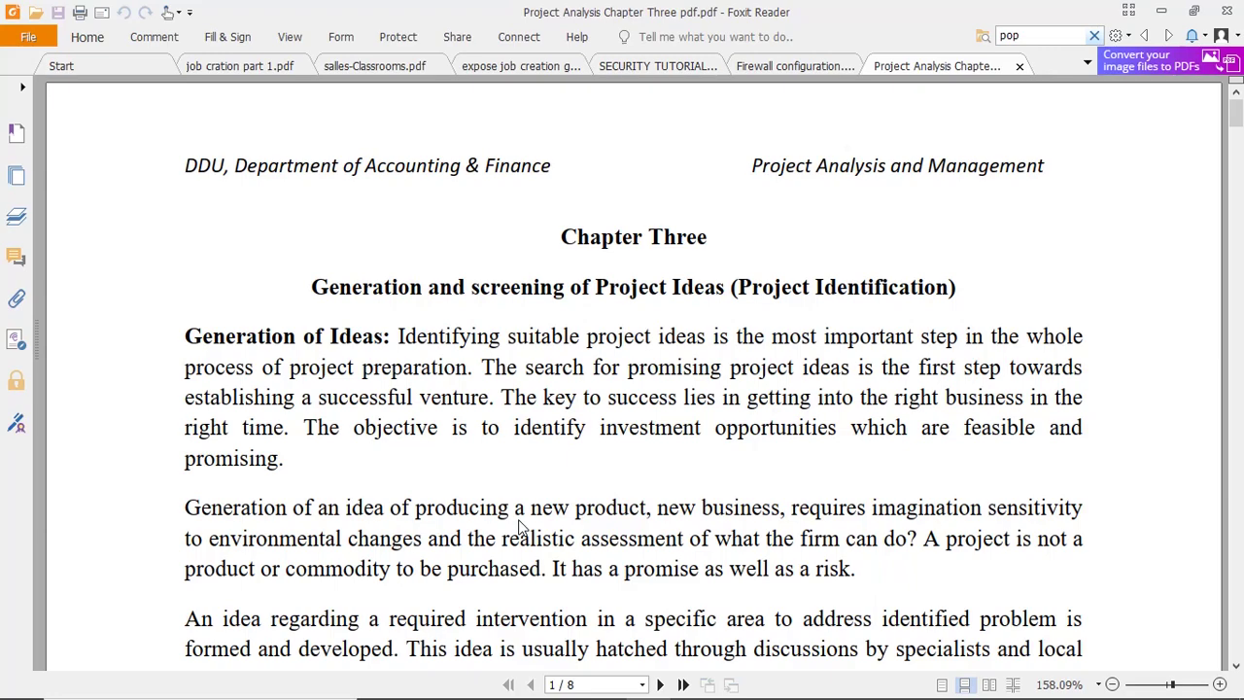
# Scroll the PDF in Foxit Reader to page five's Economic and Government Sector bullets
pyautogui.scroll(-10, 709, 598)
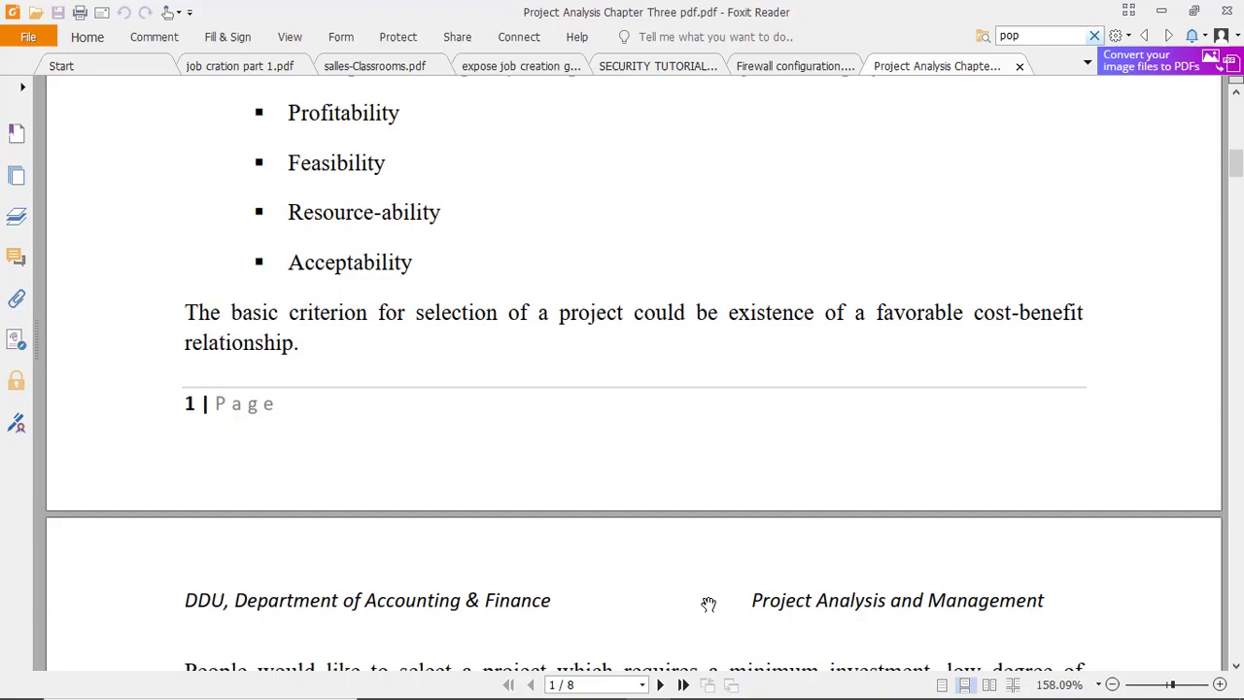
pyautogui.scroll(-5, 709, 602)
pyautogui.scroll(-1, 709, 602)
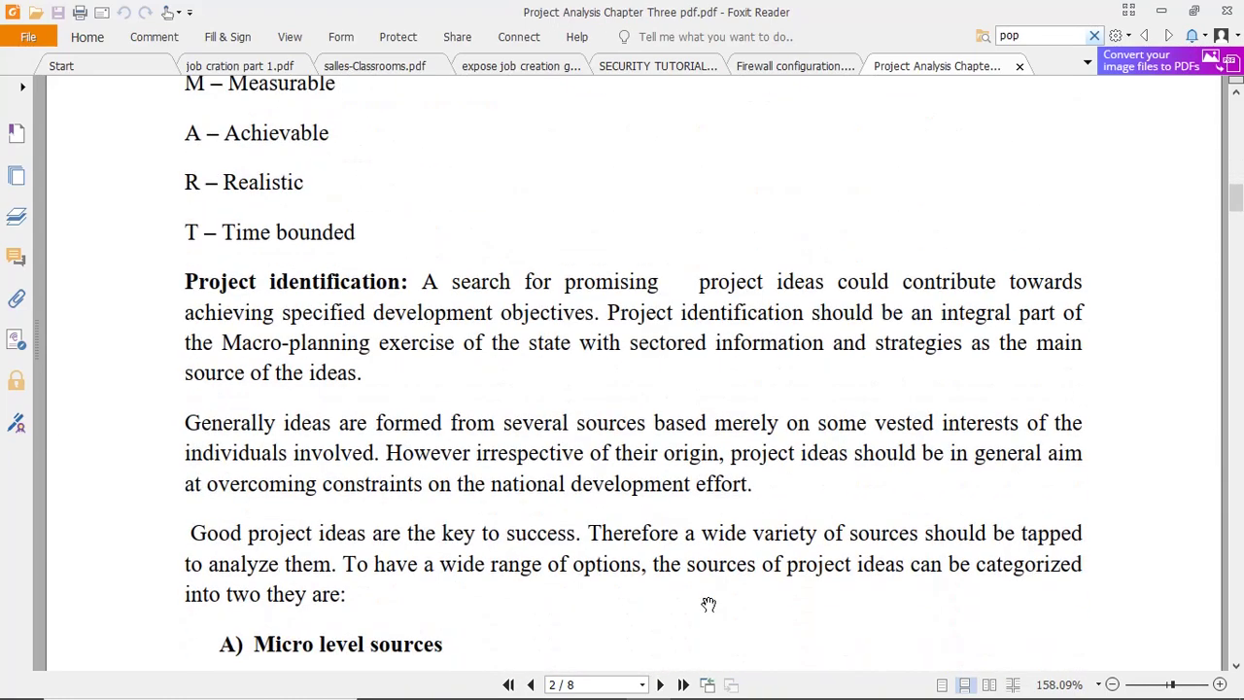
pyautogui.scroll(-5, 709, 603)
pyautogui.scroll(-10, 729, 593)
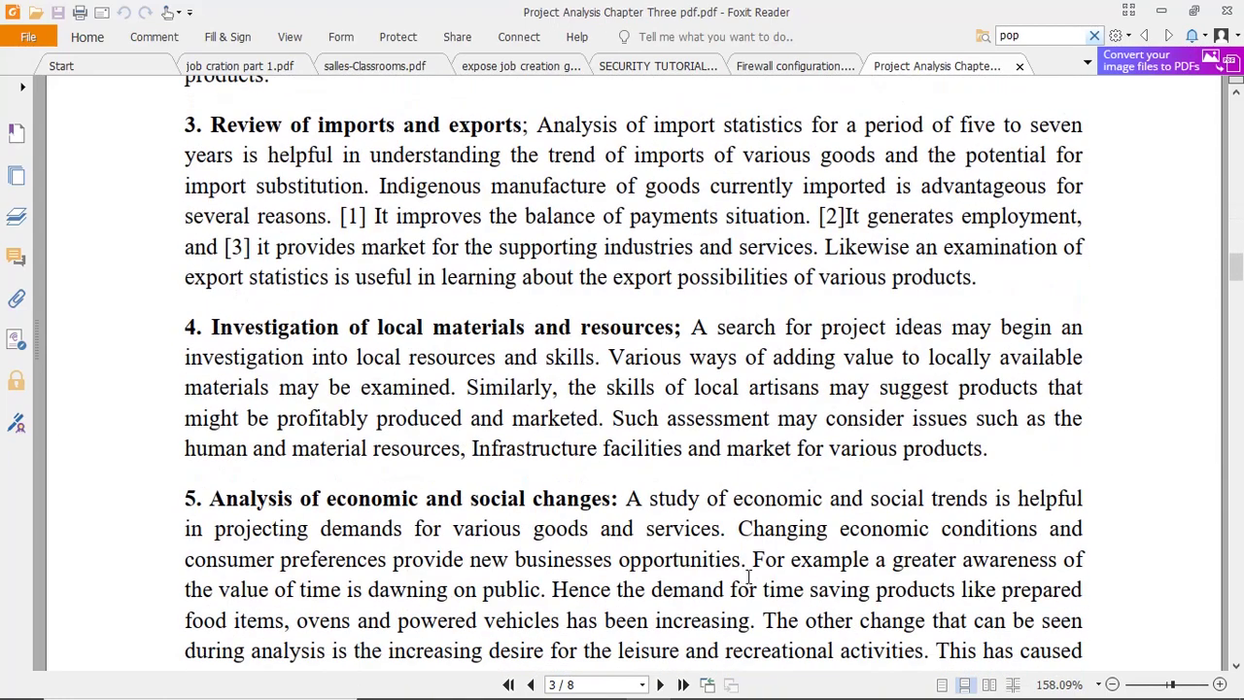
pyautogui.scroll(-4, 749, 577)
pyautogui.scroll(-5, 748, 577)
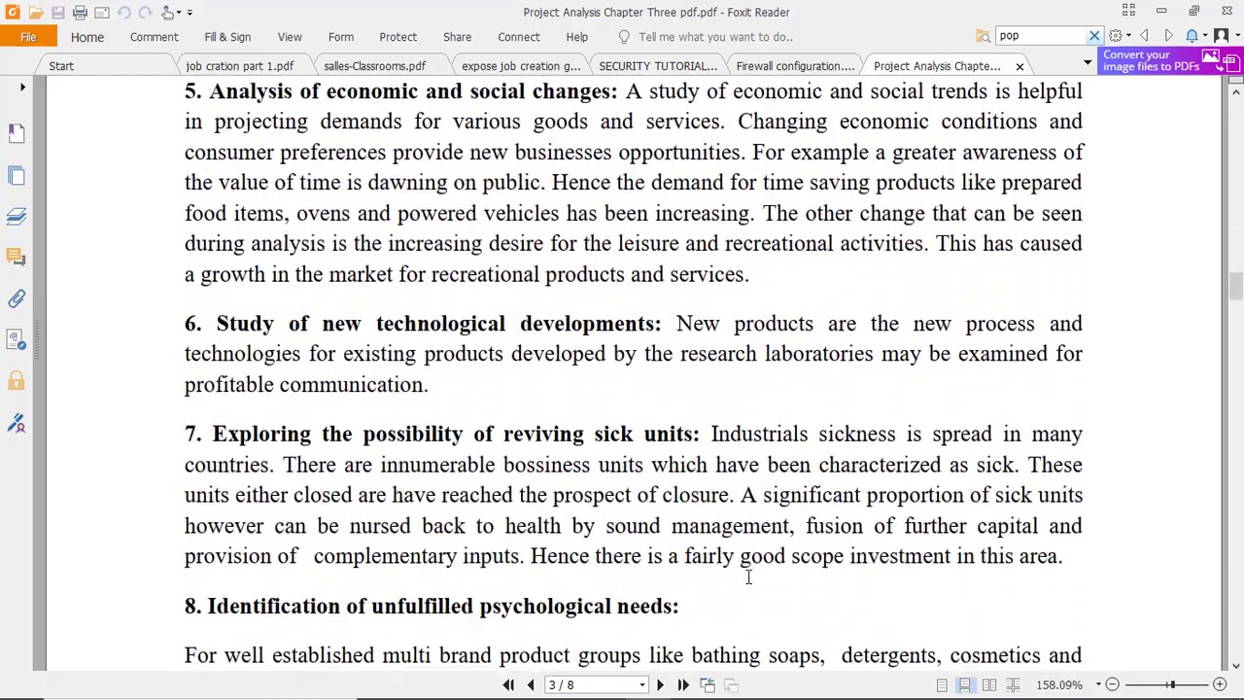
pyautogui.scroll(-3, 749, 577)
pyautogui.scroll(-4, 749, 577)
pyautogui.scroll(-5, 748, 577)
pyautogui.scroll(-6, 744, 655)
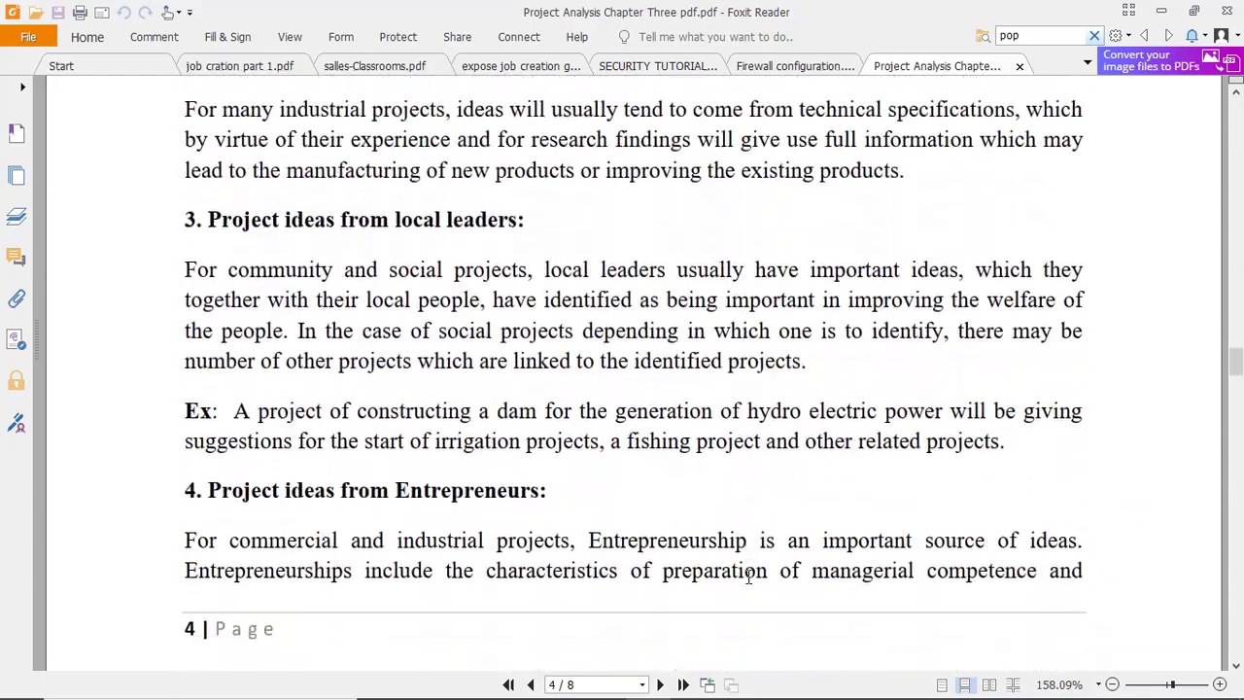
pyautogui.scroll(-5, 745, 577)
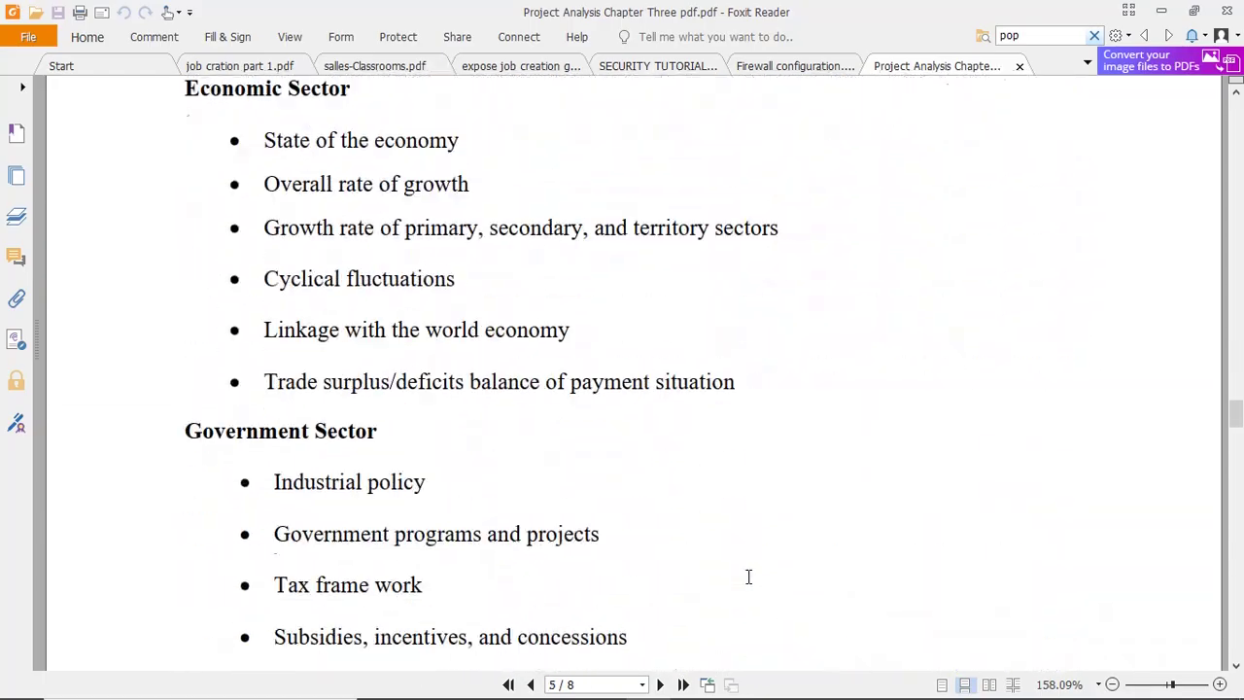
# Minimize Foxit Reader and bring up the Downloads folder in File Explorer
pyautogui.click(1194, 10)
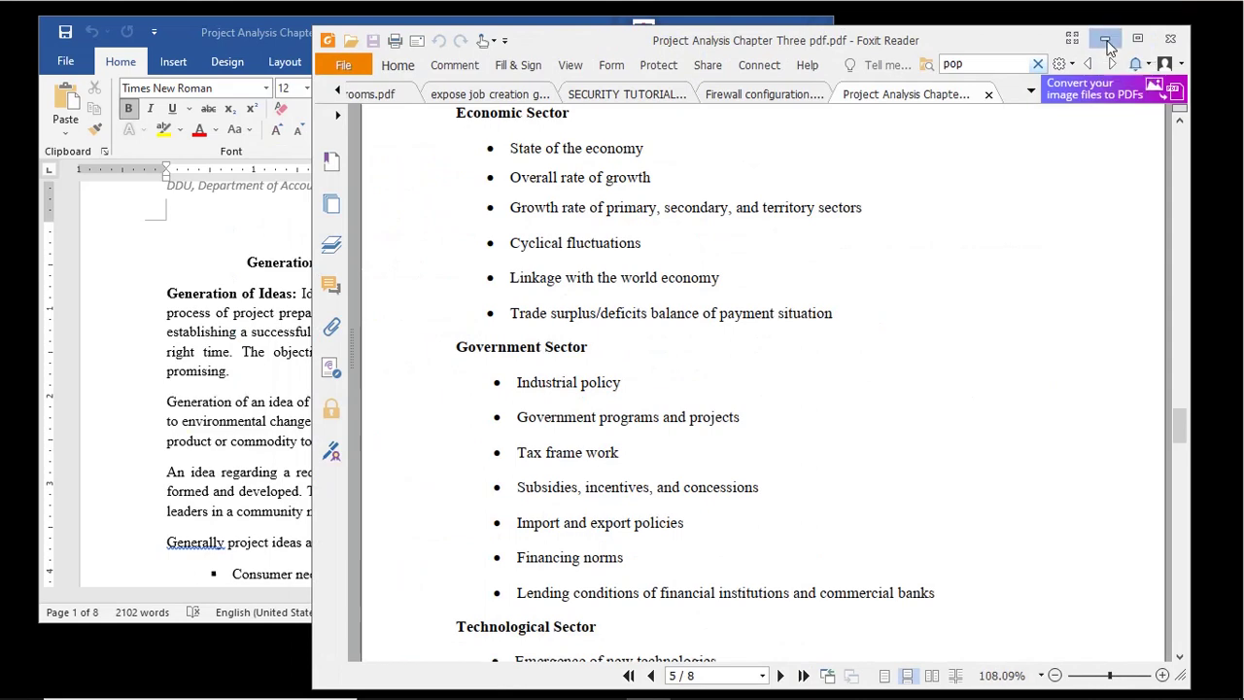
pyautogui.click(1105, 39)
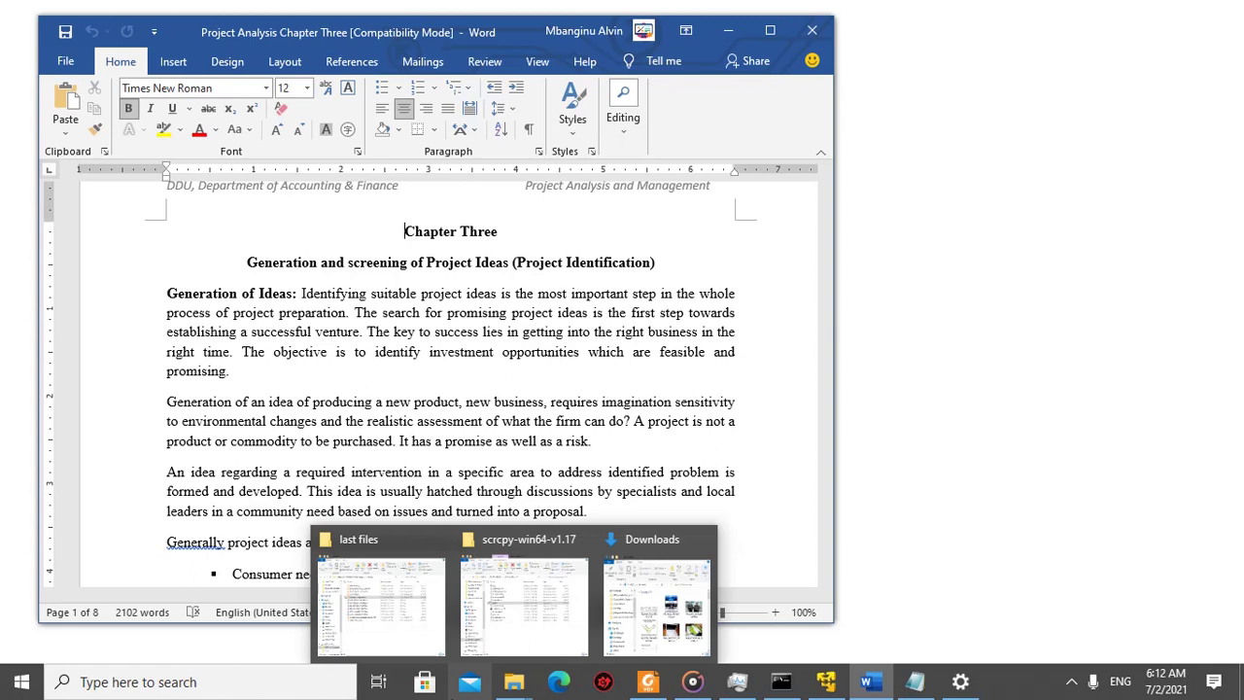
pyautogui.moveTo(514, 683)
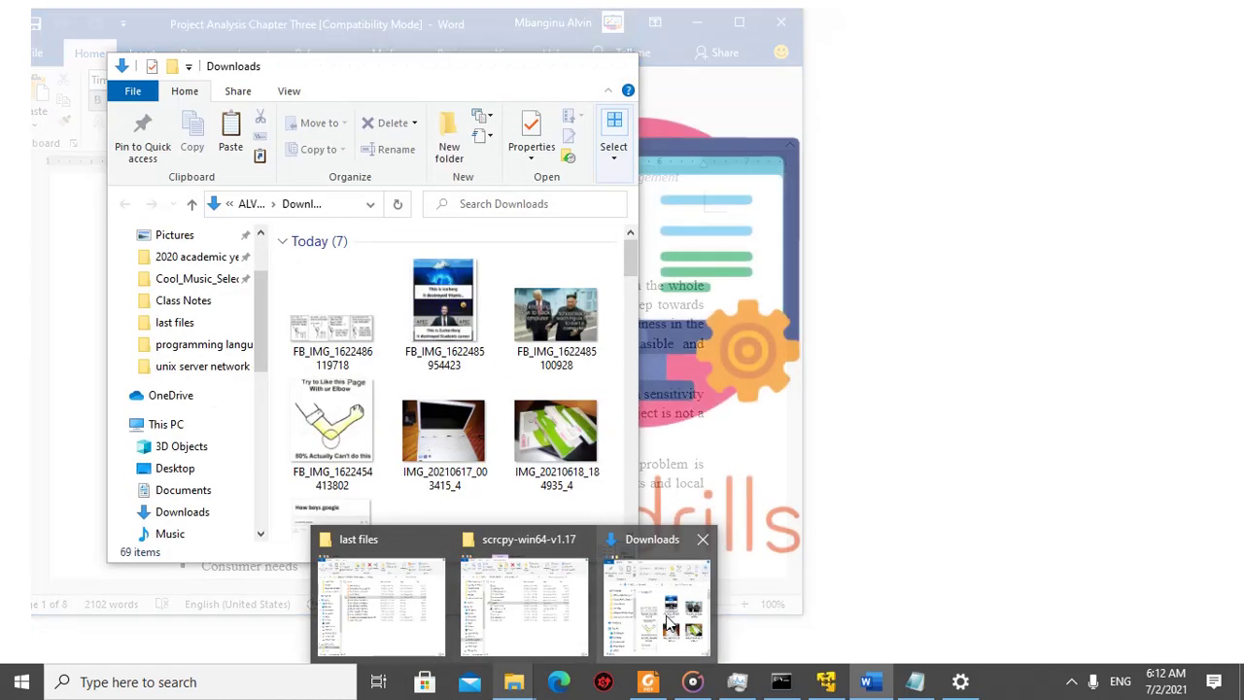
pyautogui.click(657, 601)
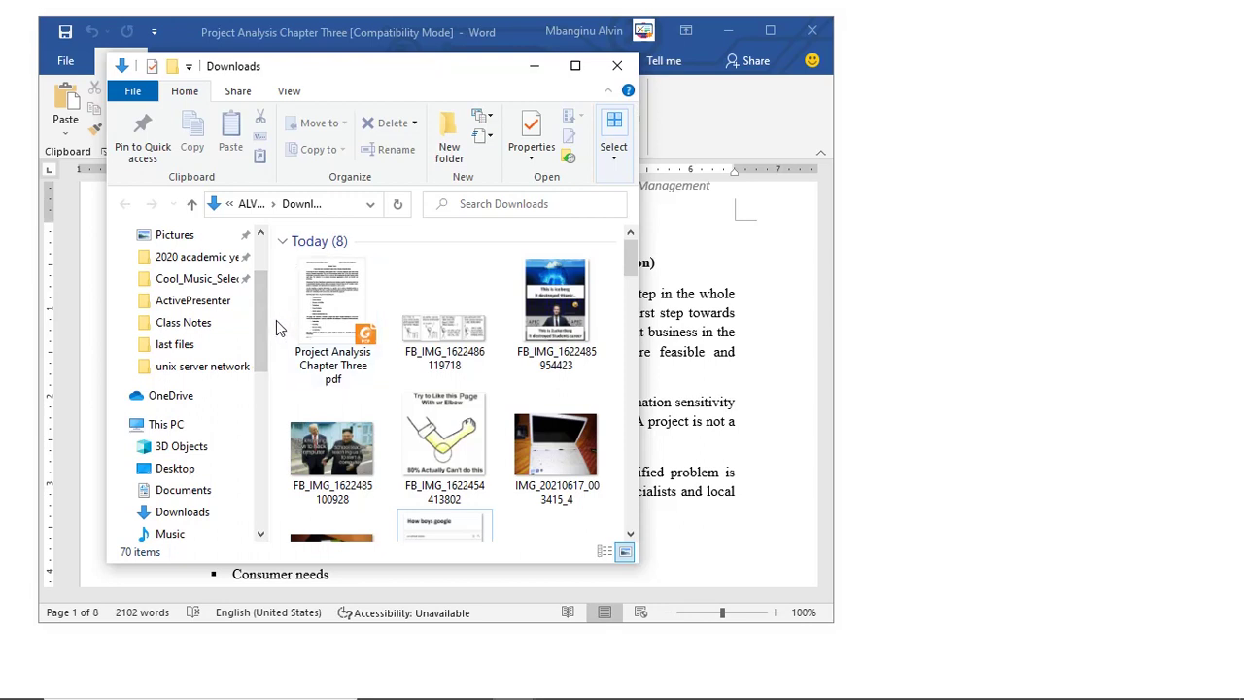
pyautogui.moveTo(332, 301)
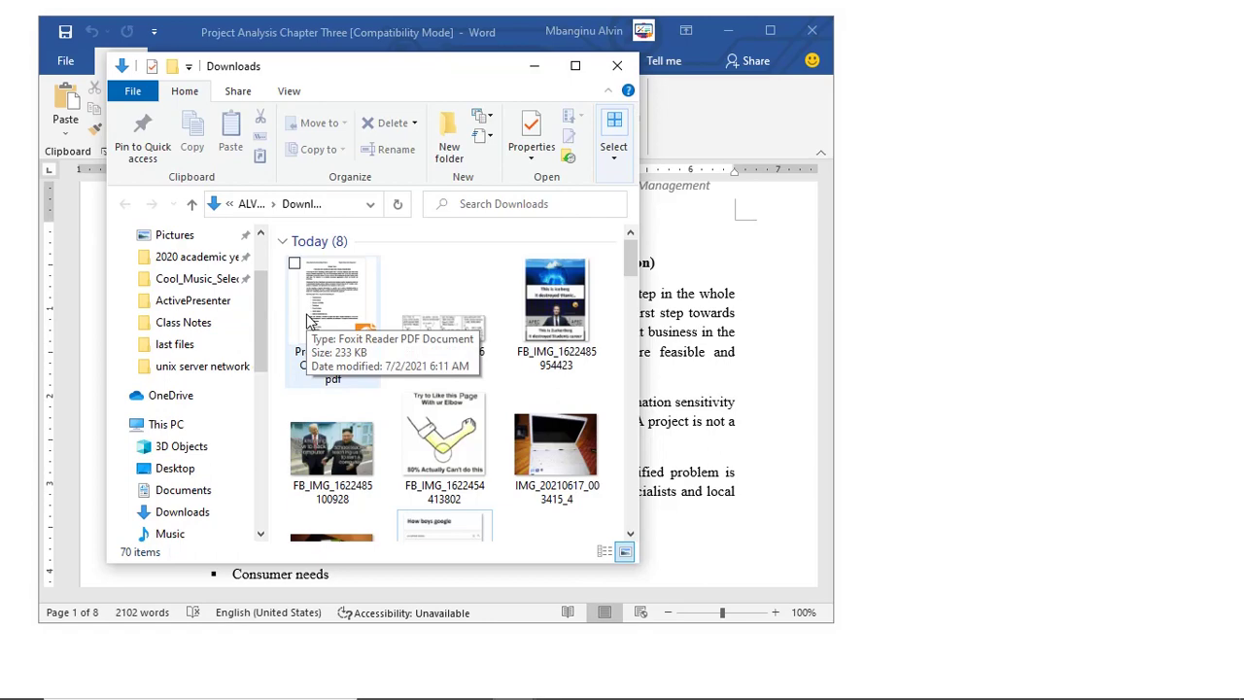
# Check the PDF's Open with options, then drag Word's window to the right
pyautogui.click(307, 318)
pyautogui.rightClick(307, 318)
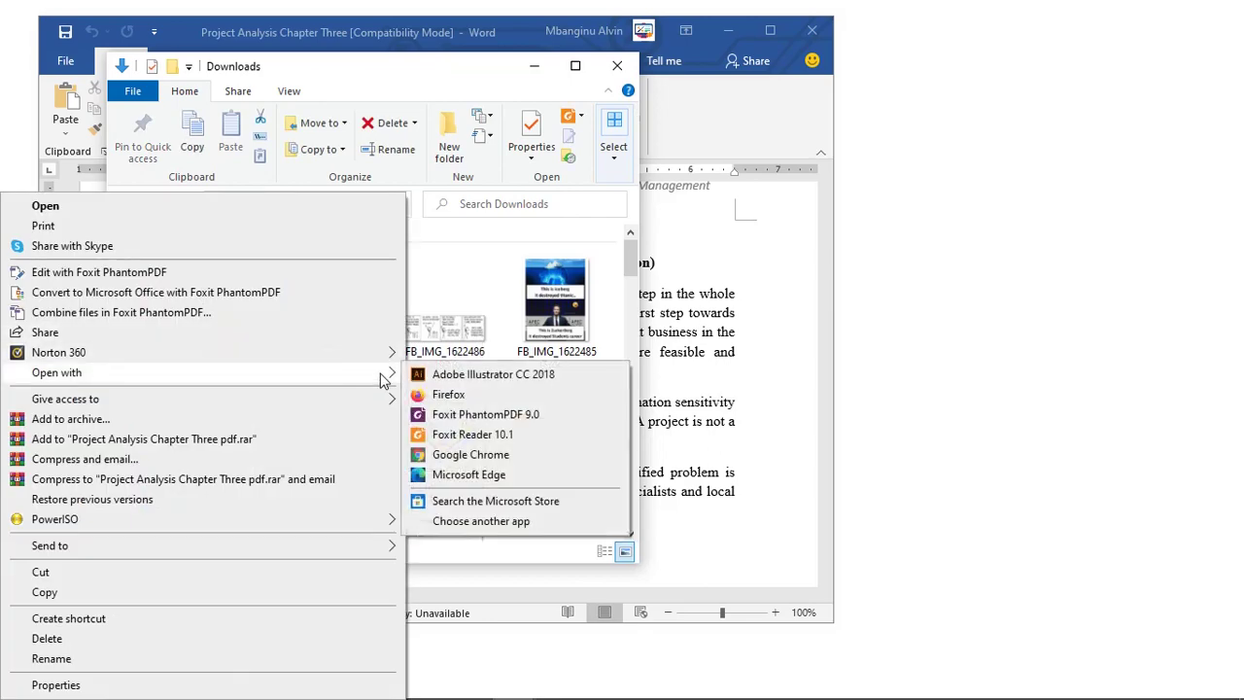
pyautogui.moveTo(56, 372)
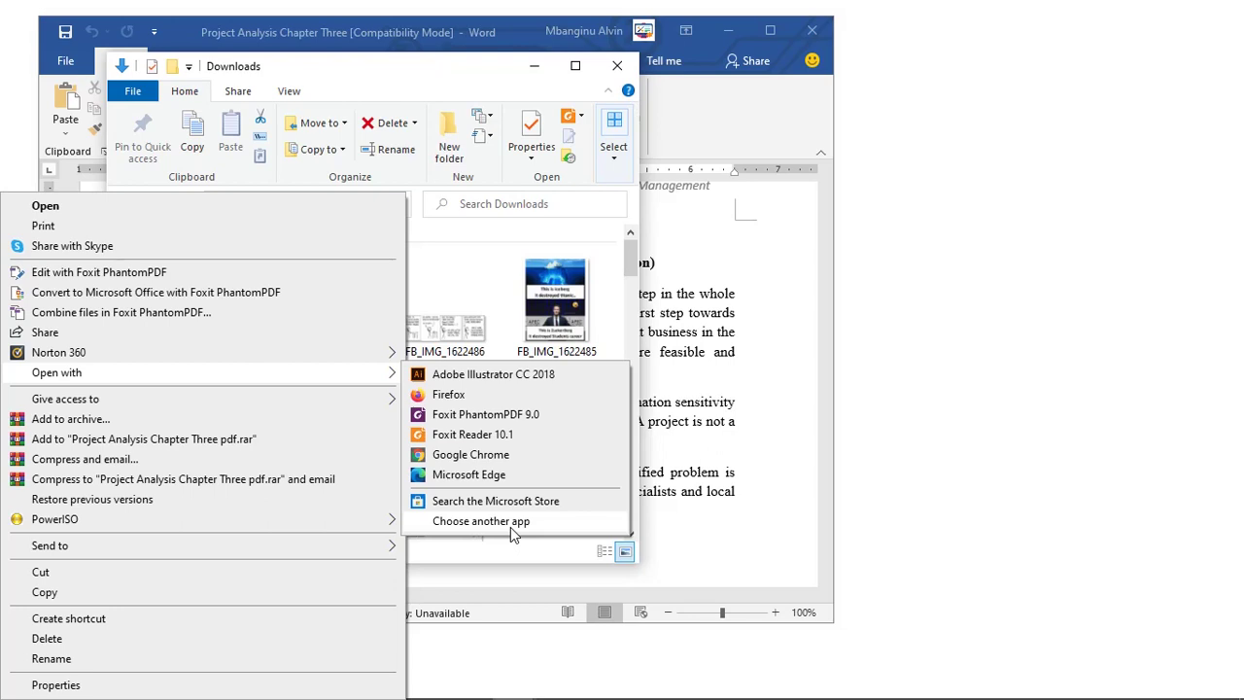
pyautogui.click(1010, 183)
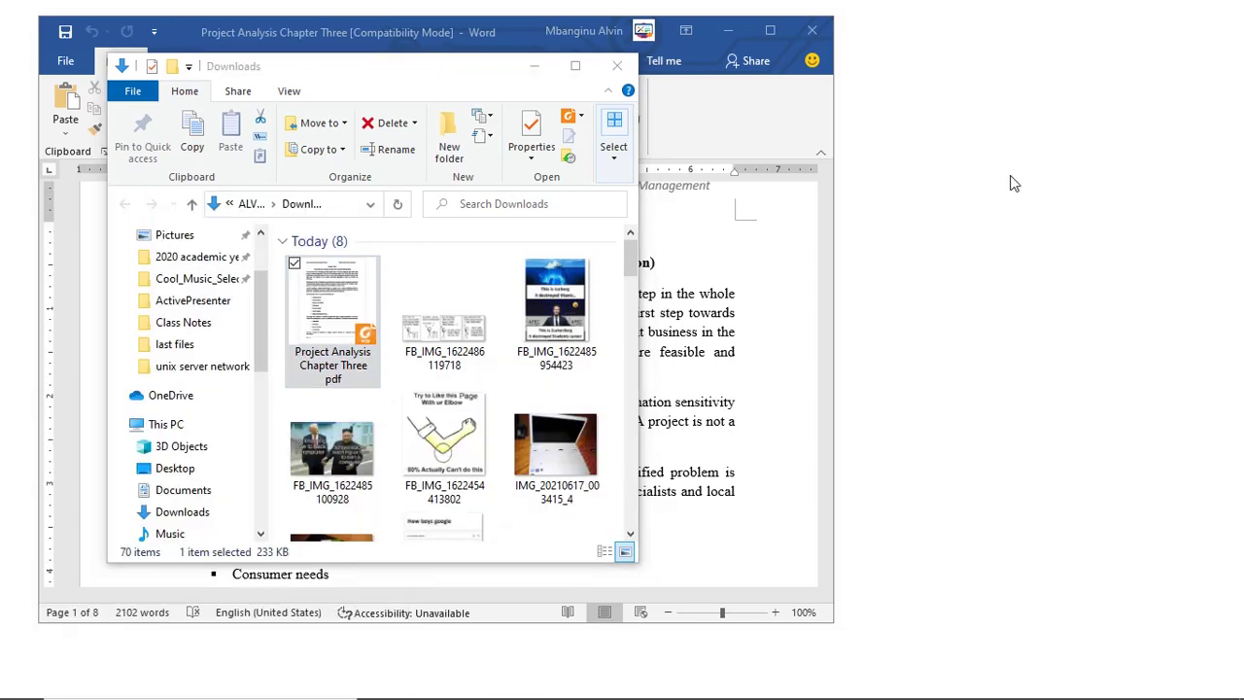
pyautogui.click(755, 140)
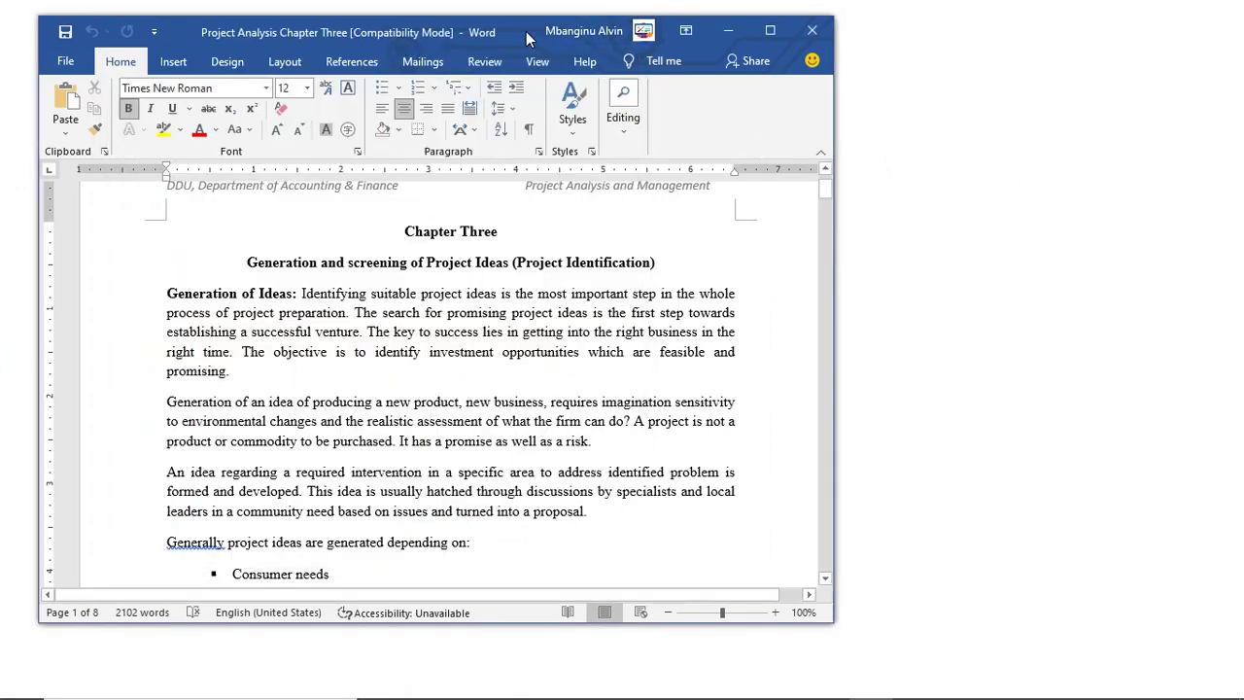
pyautogui.moveTo(526, 31); pyautogui.dragTo(861, 38)
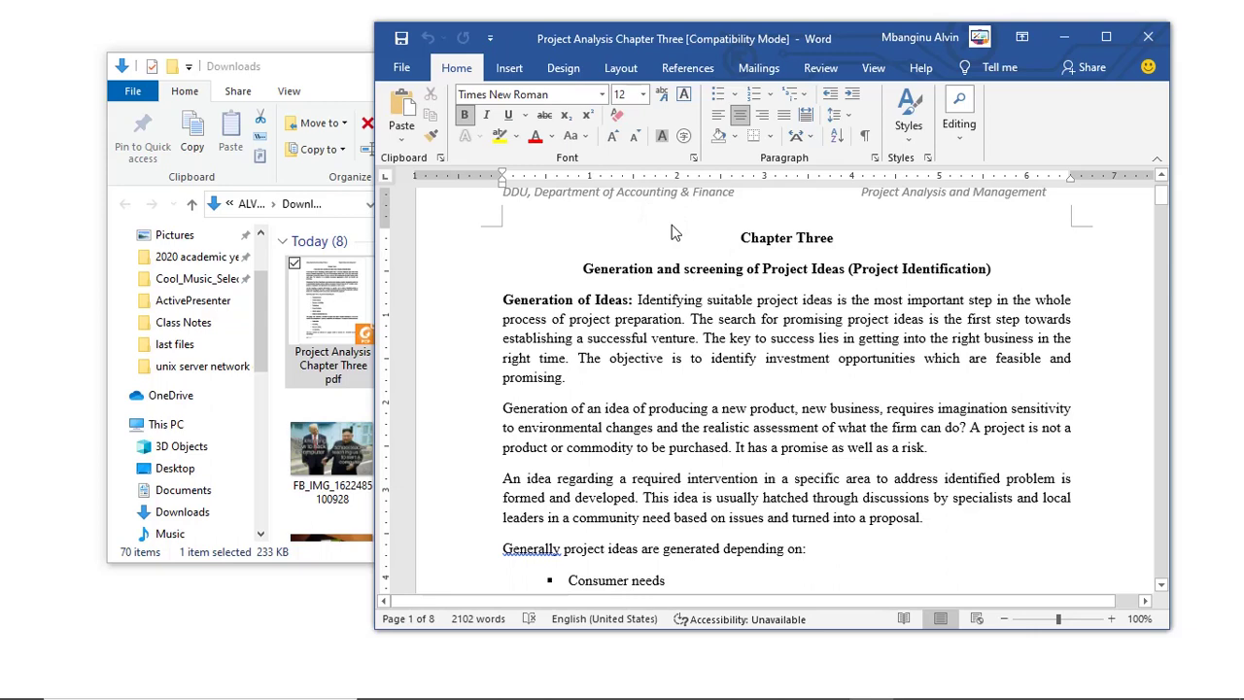
# Open 'Project Analysis Chapter Three pdf' from Downloads through Word's File > Open > Browse
pyautogui.click(410, 76)
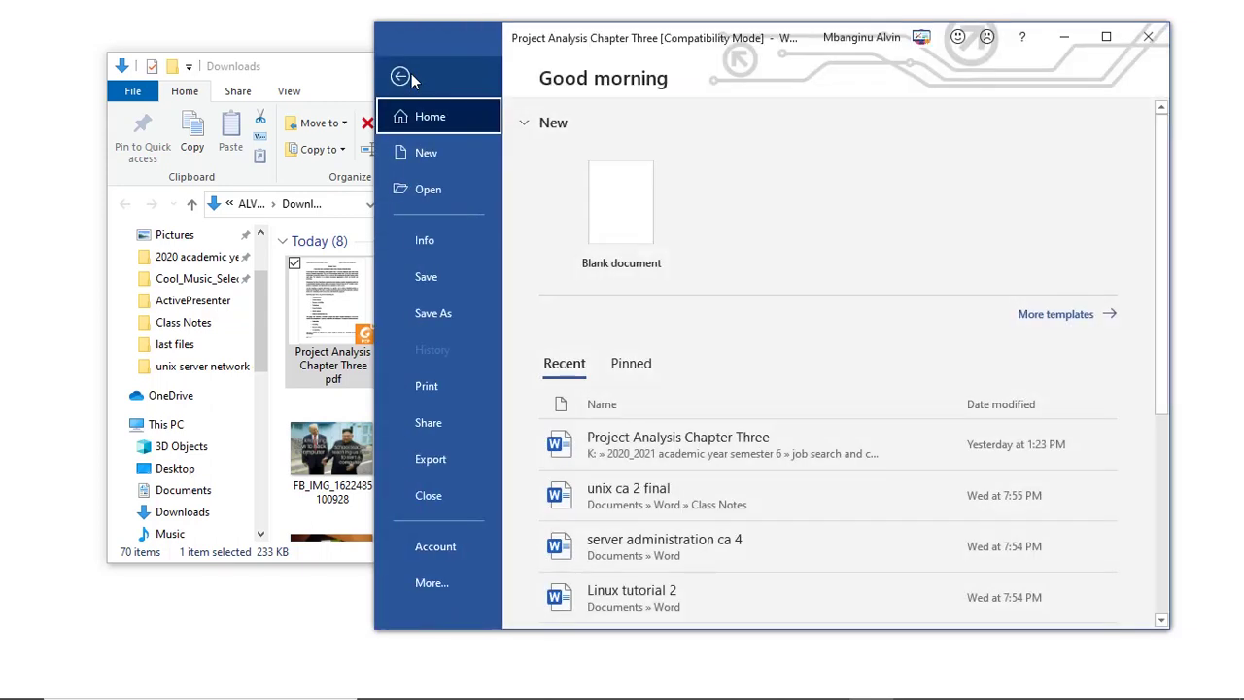
pyautogui.click(452, 188)
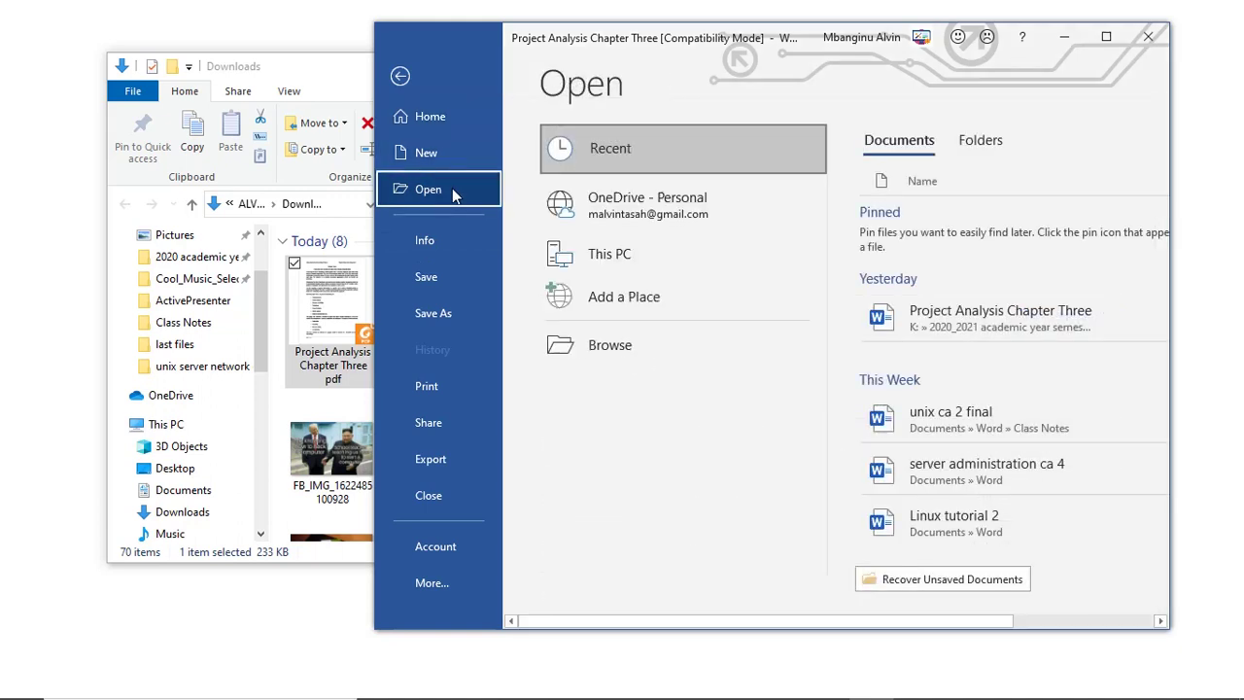
pyautogui.click(613, 267)
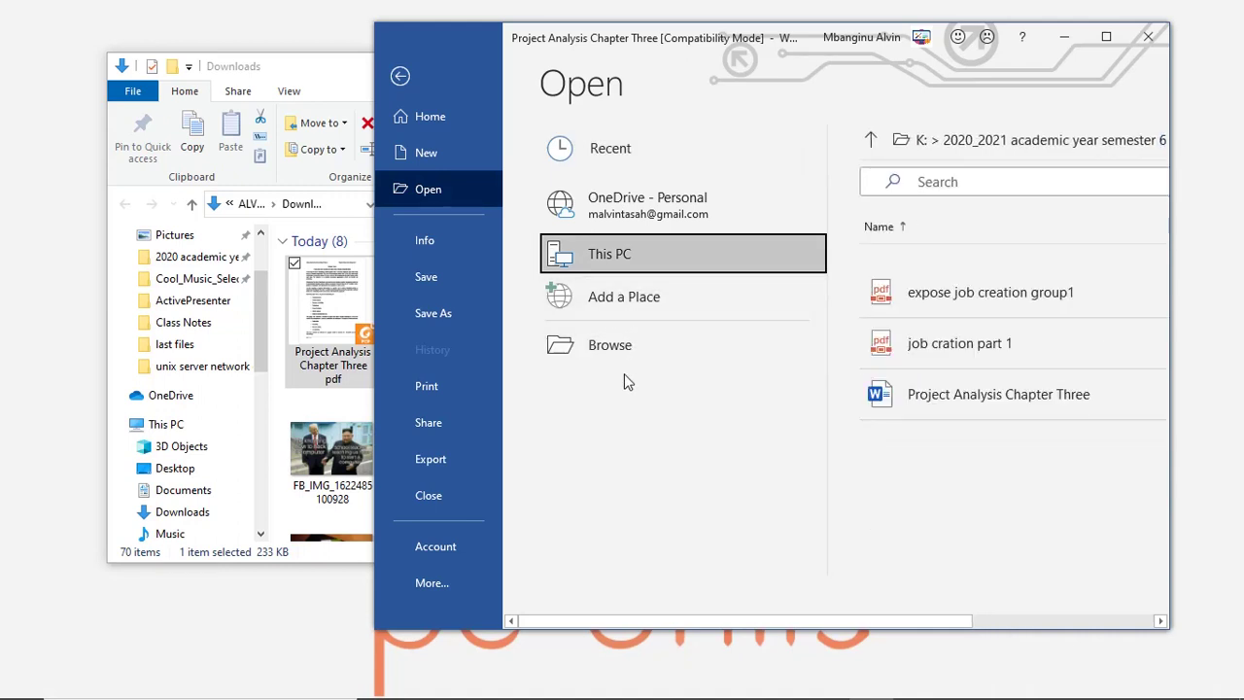
pyautogui.click(629, 345)
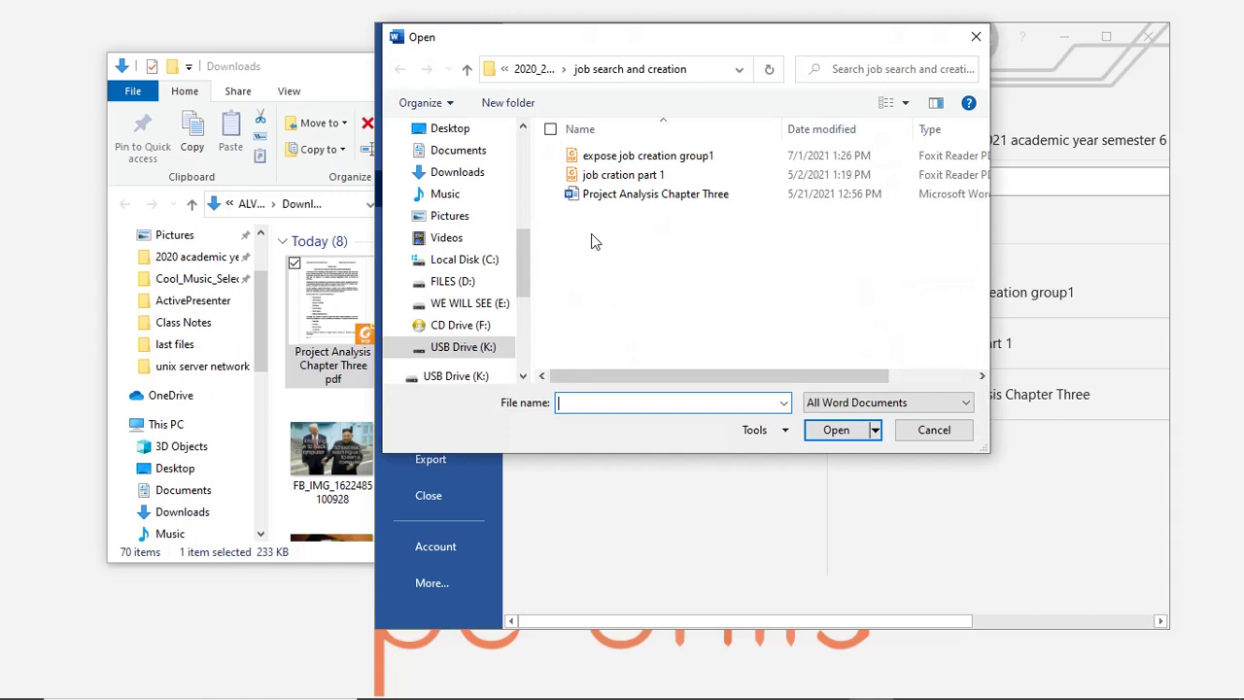
pyautogui.click(468, 179)
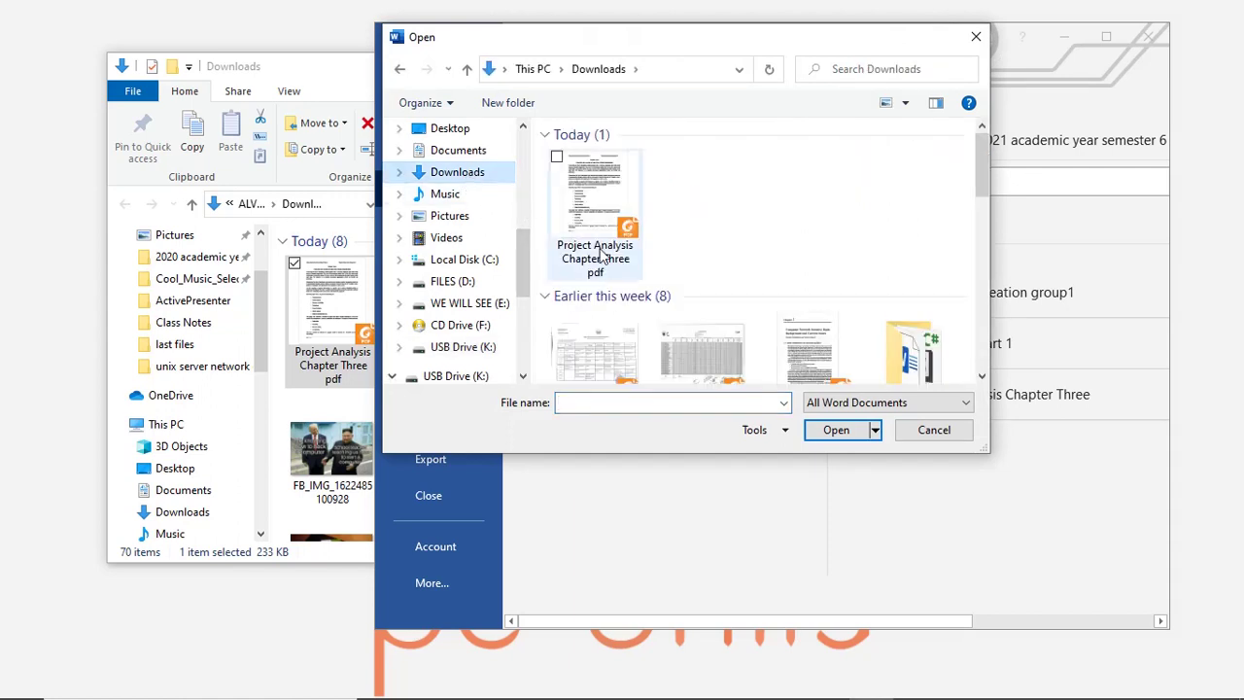
pyautogui.moveTo(594, 209)
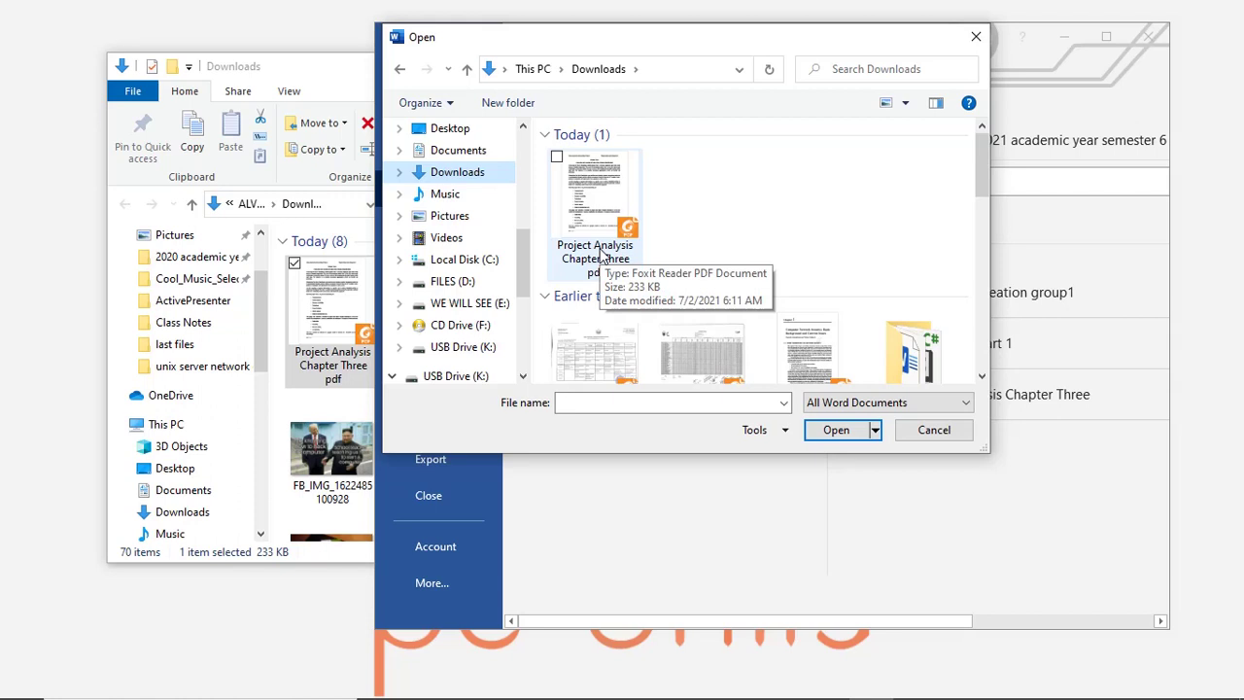
pyautogui.click(601, 255)
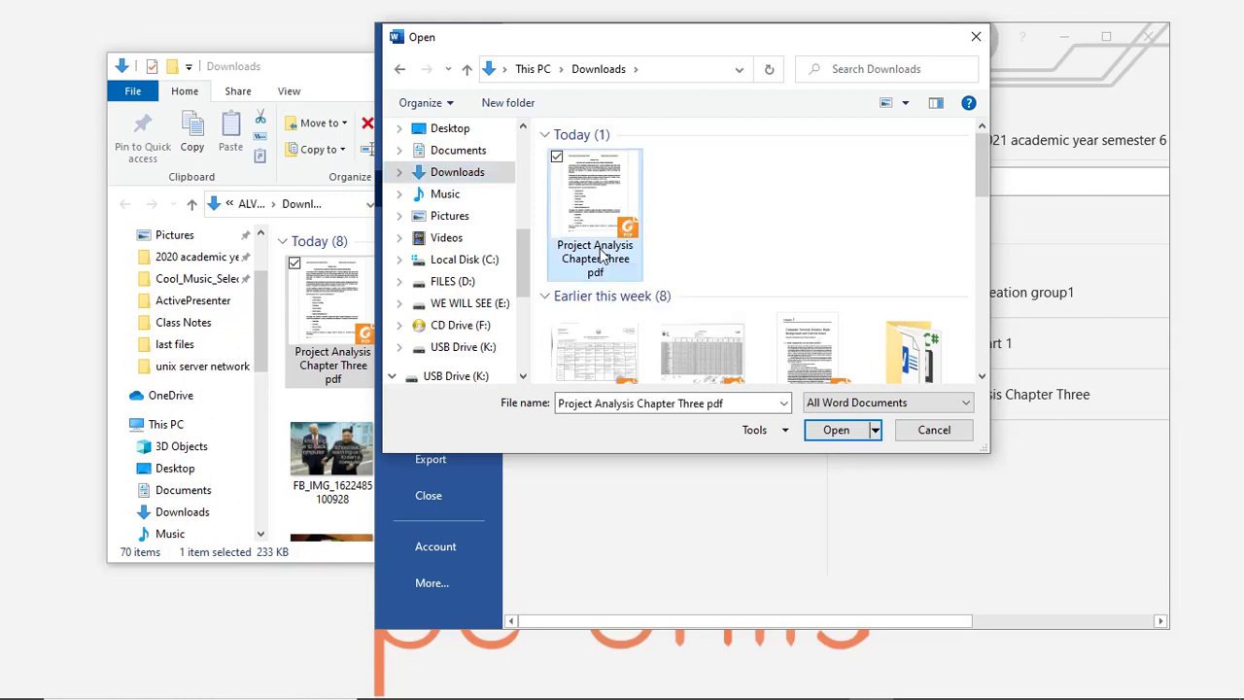
pyautogui.click(842, 436)
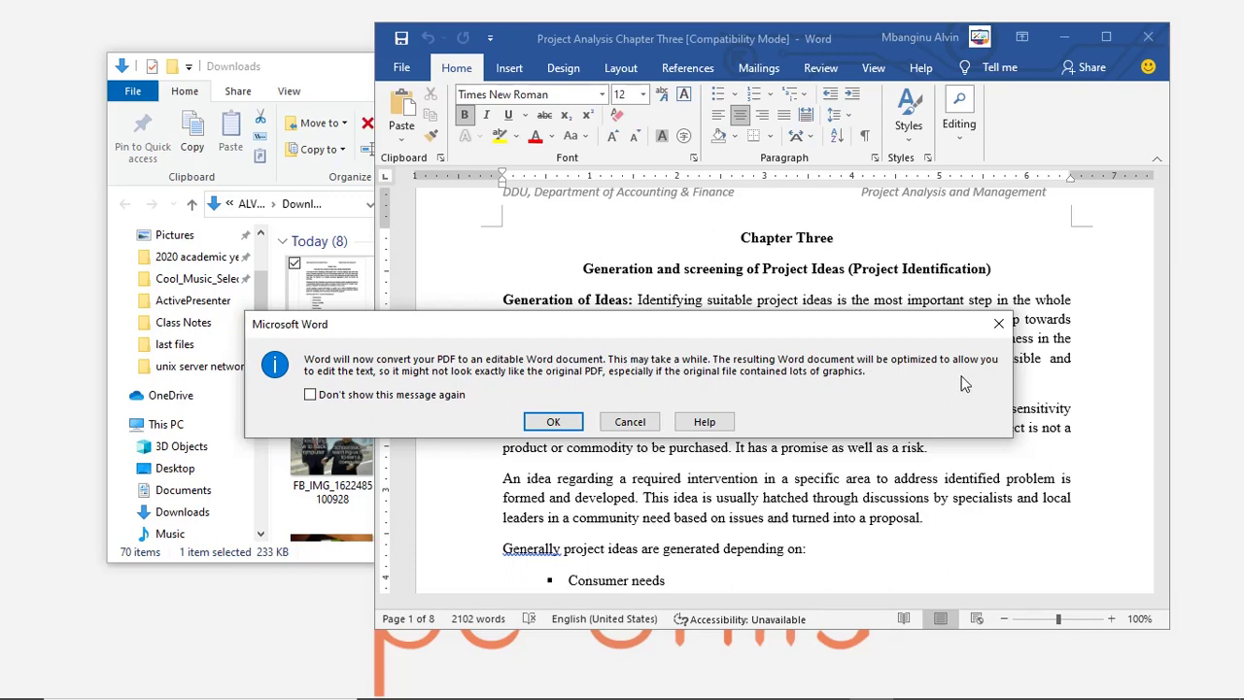
# Accept Word's PDF conversion notice with OK
pyautogui.click(551, 424)
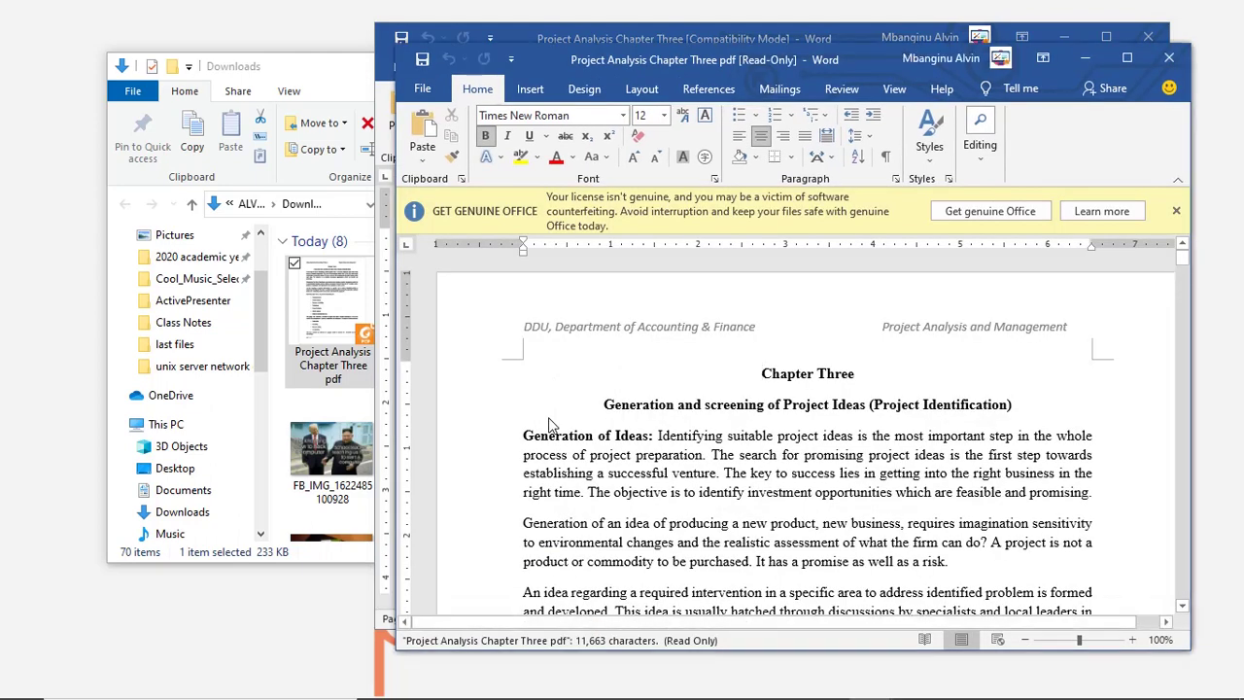
pyautogui.click(612, 453)
pyautogui.scroll(-5, 611, 452)
pyautogui.scroll(-5, 612, 452)
pyautogui.scroll(-2, 611, 453)
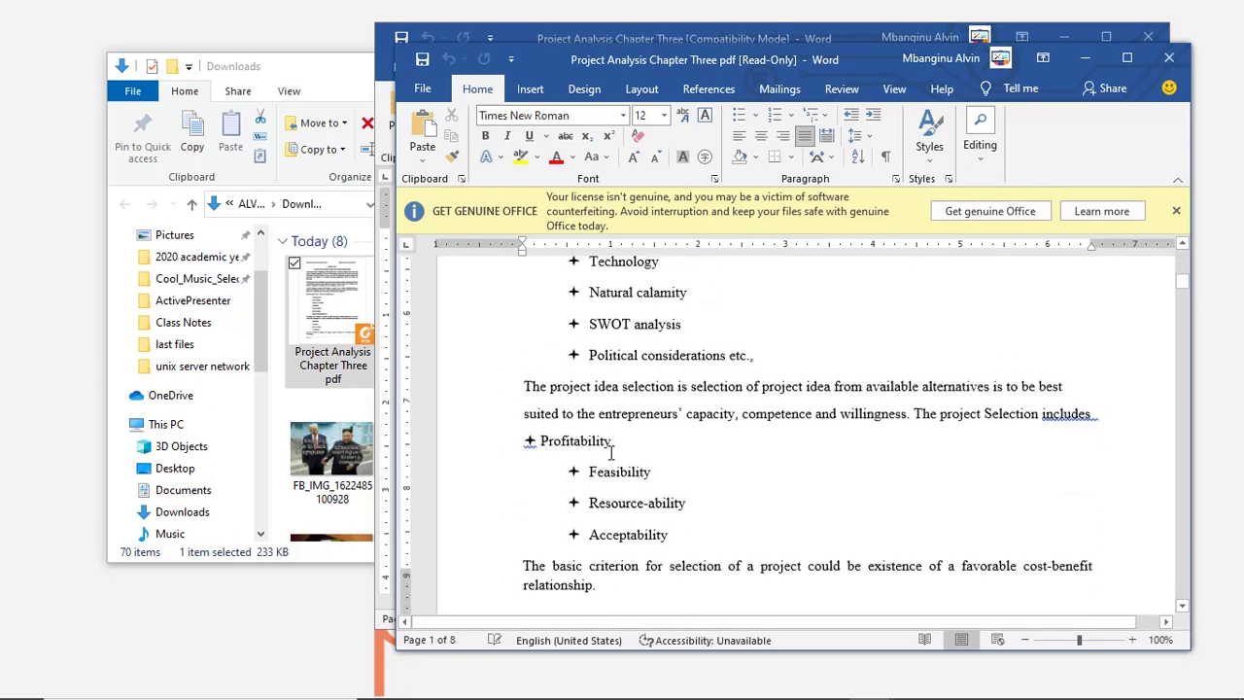
pyautogui.scroll(-5, 611, 453)
pyautogui.scroll(-2, 612, 453)
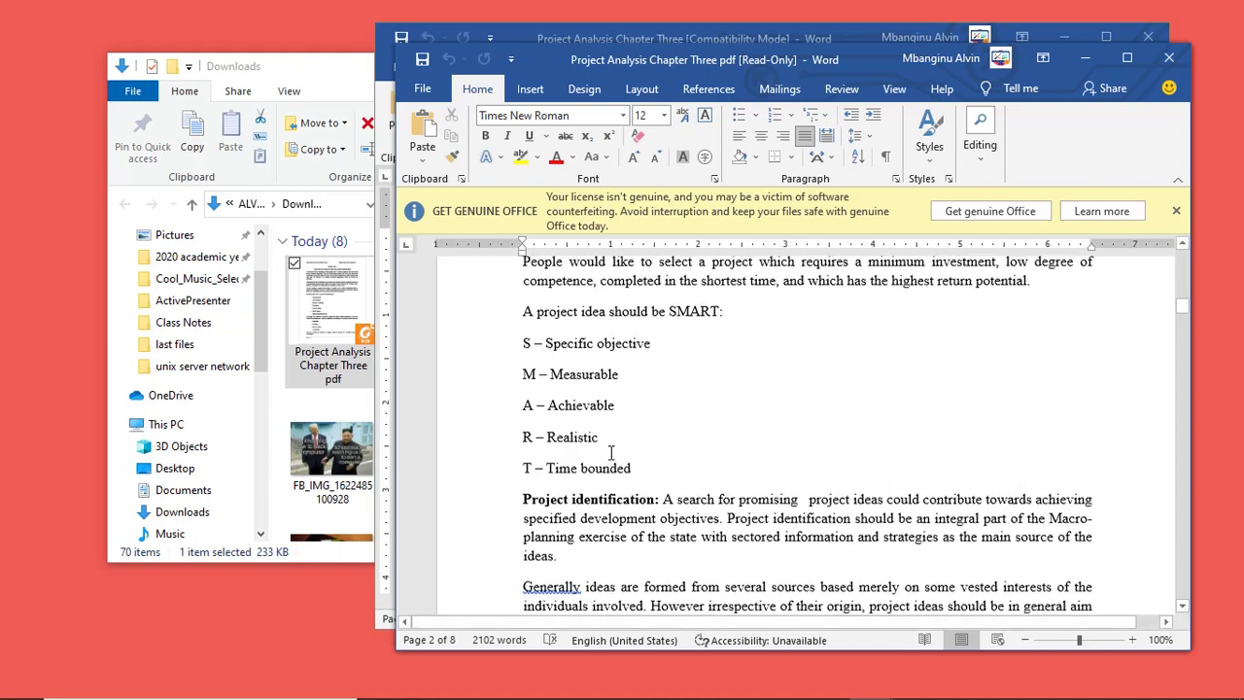
pyautogui.scroll(1, 611, 452)
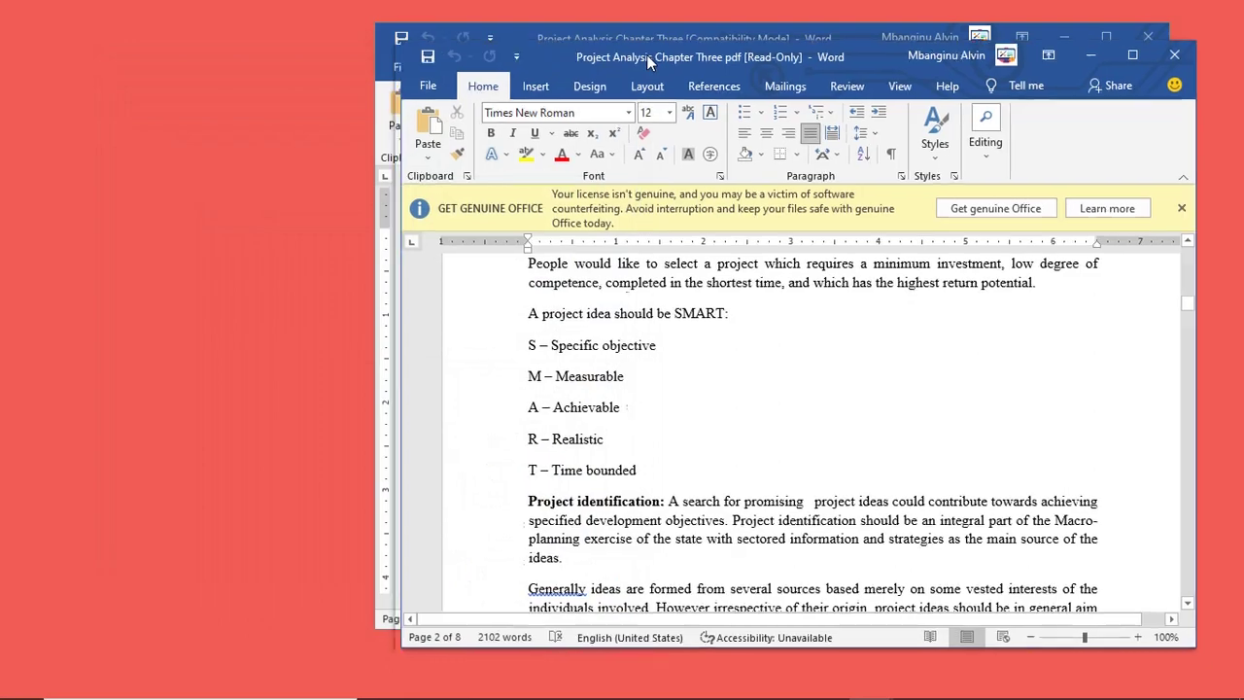
# Place the two windows side by side and select the original's square-bulleted Consumer needs through Technology
pyautogui.moveTo(588, 59); pyautogui.dragTo(803, 104)
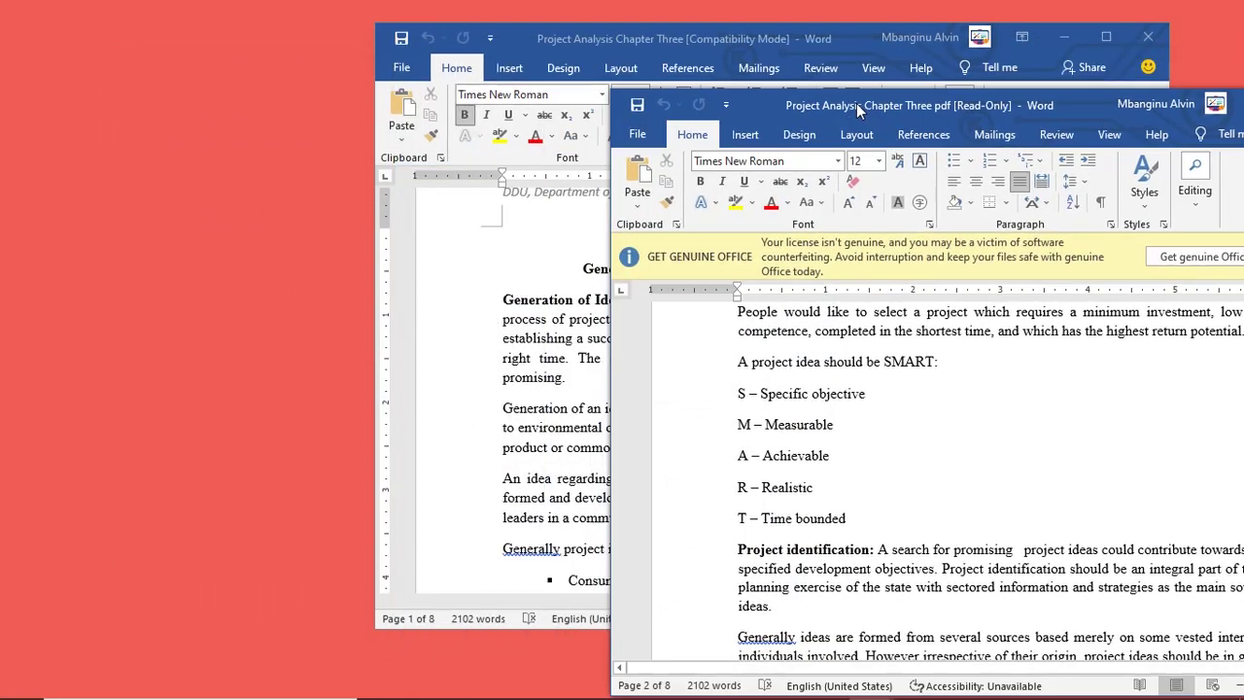
pyautogui.moveTo(763, 45); pyautogui.dragTo(408, 47)
pyautogui.scroll(1, 334, 284)
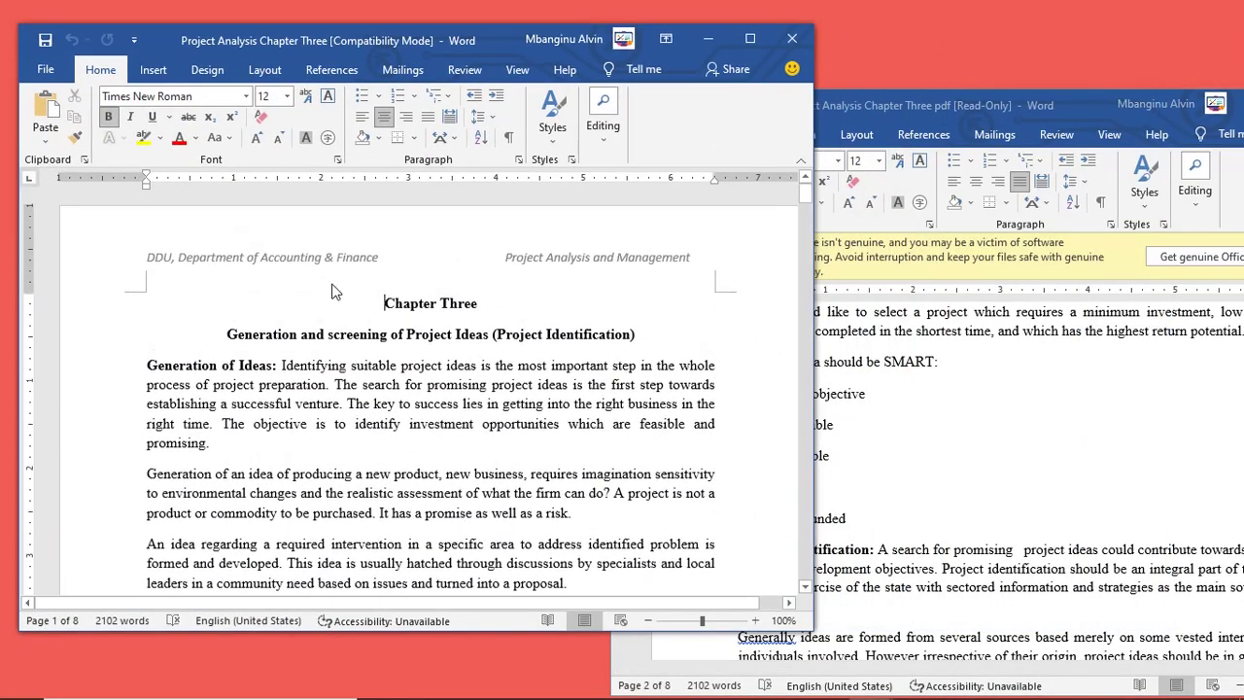
pyautogui.scroll(-2, 334, 284)
pyautogui.scroll(-1, 333, 284)
pyautogui.scroll(2, 336, 282)
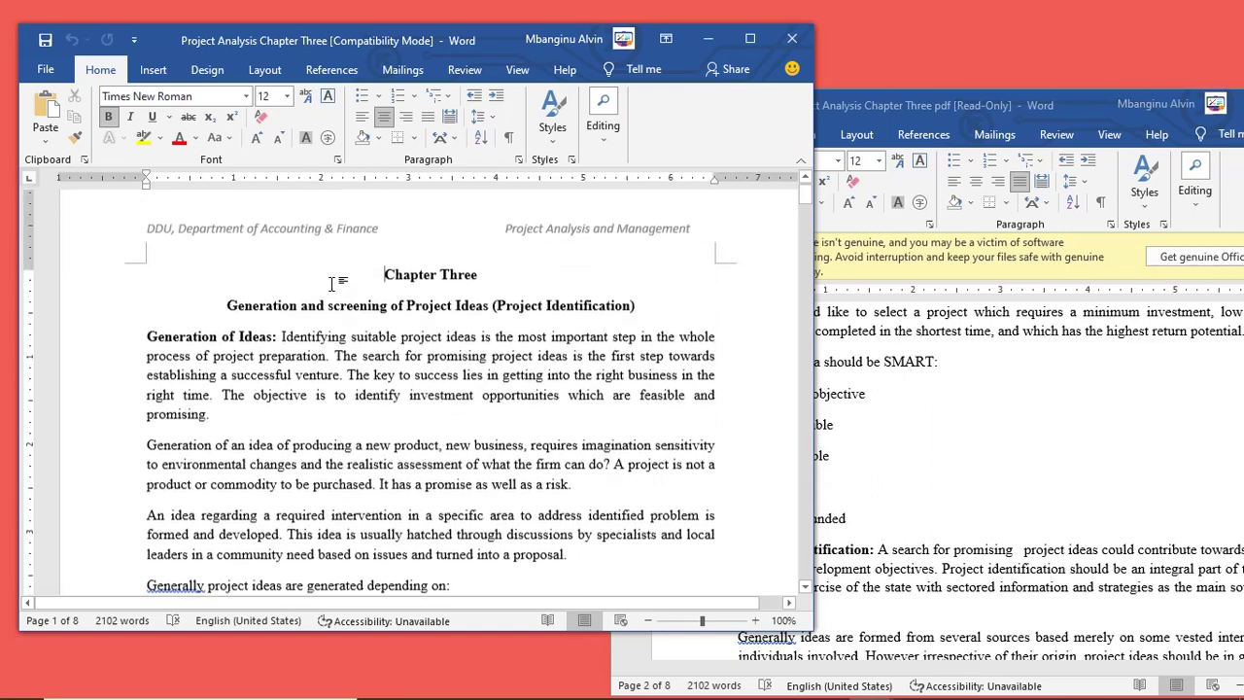
pyautogui.scroll(-1, 417, 288)
pyautogui.scroll(-2, 417, 289)
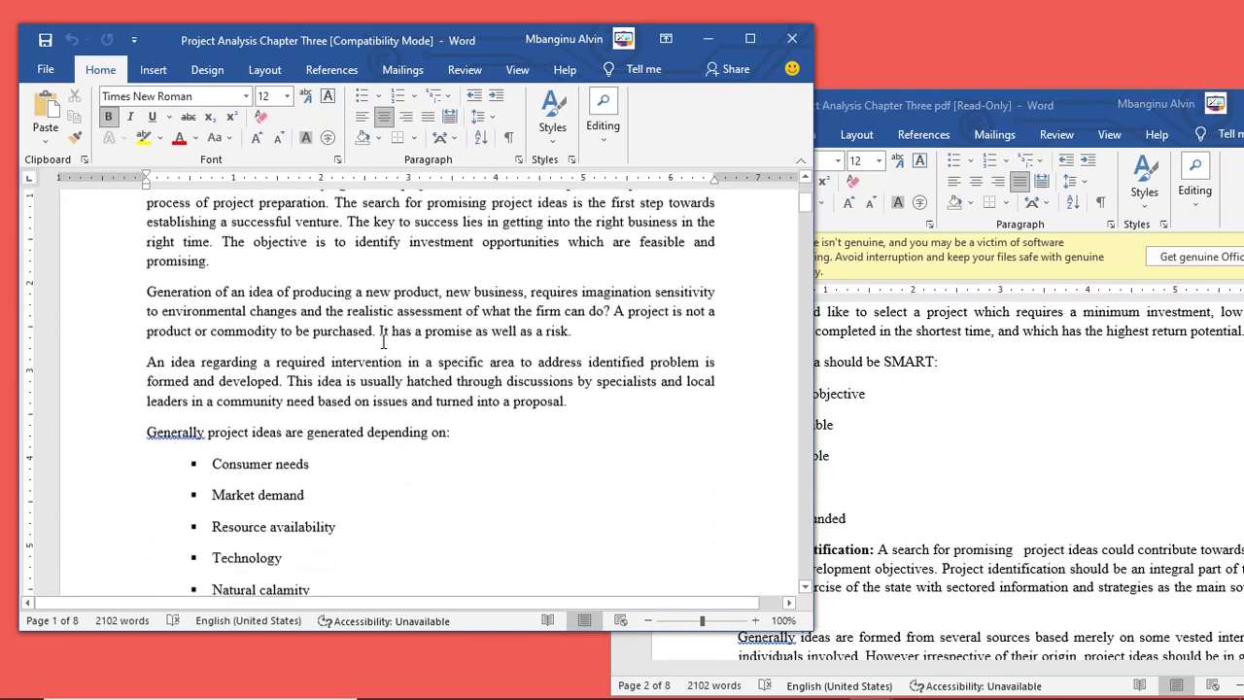
pyautogui.scroll(-1, 237, 472)
pyautogui.scroll(-1, 236, 472)
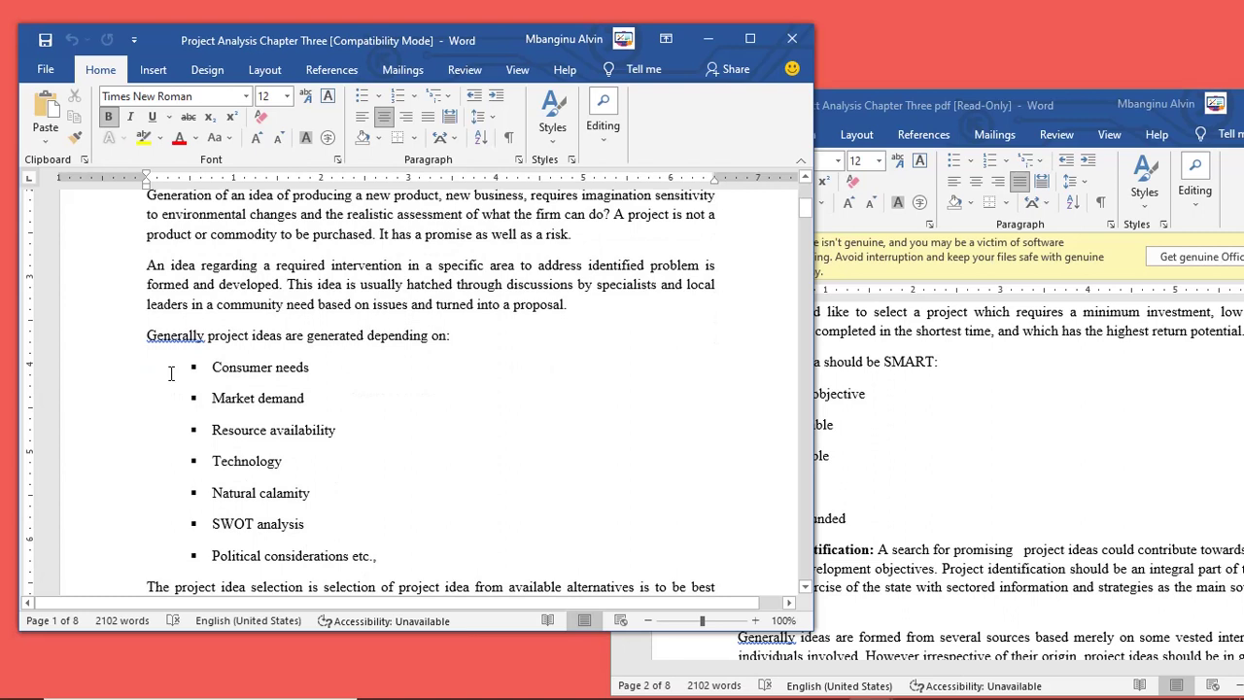
pyautogui.moveTo(207, 370)
pyautogui.mouseDown()
pyautogui.moveTo(227, 502)
pyautogui.moveTo(251, 537)
pyautogui.mouseUp()
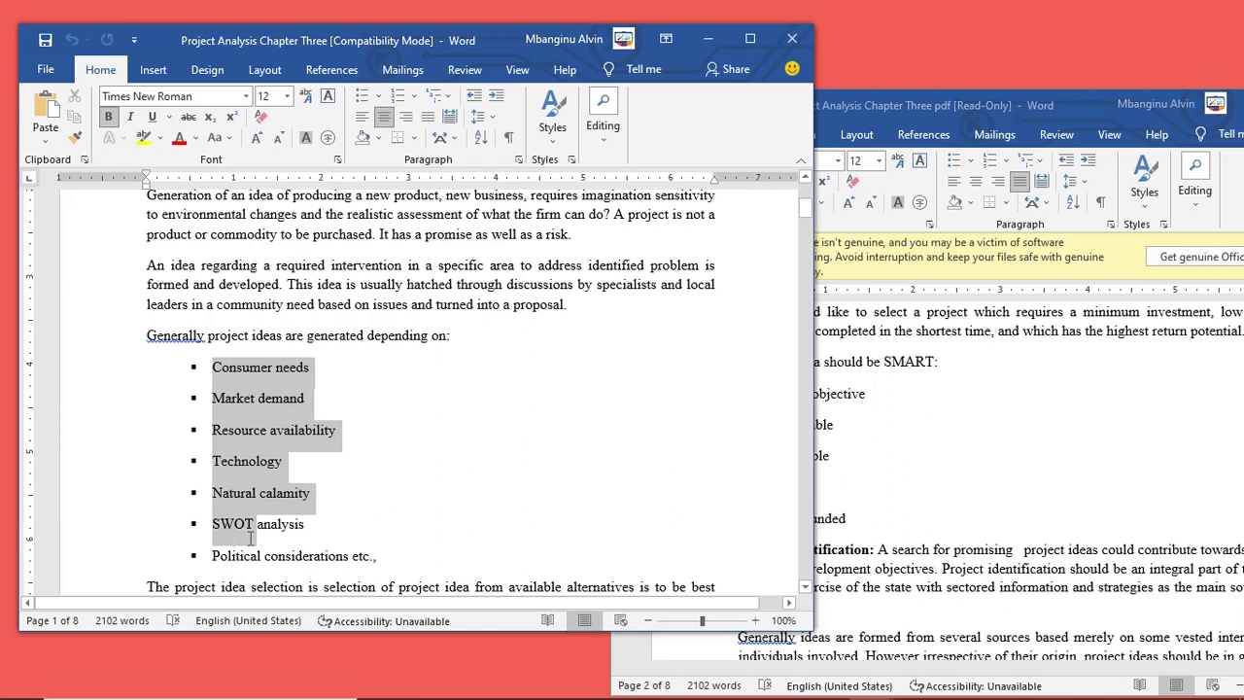
# In the converted copy, put the cursor at the cross-bulleted Consumer needs item
pyautogui.click(979, 517)
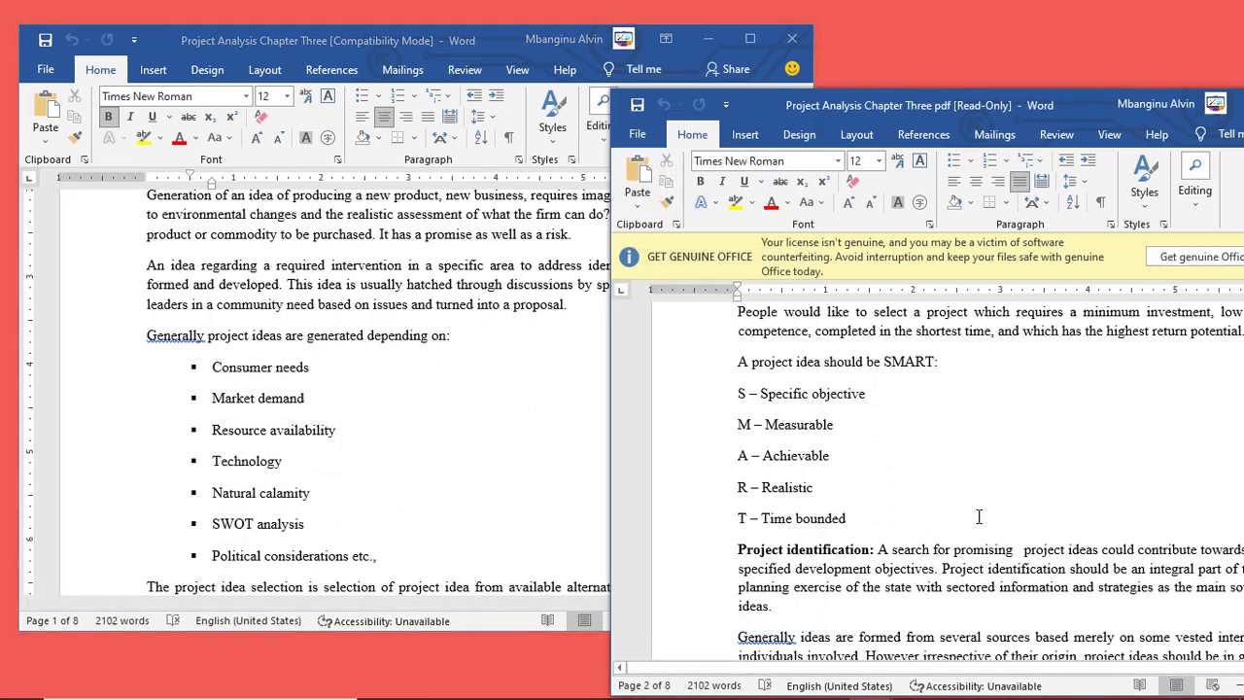
pyautogui.scroll(5, 902, 494)
pyautogui.scroll(8, 902, 495)
pyautogui.scroll(3, 903, 496)
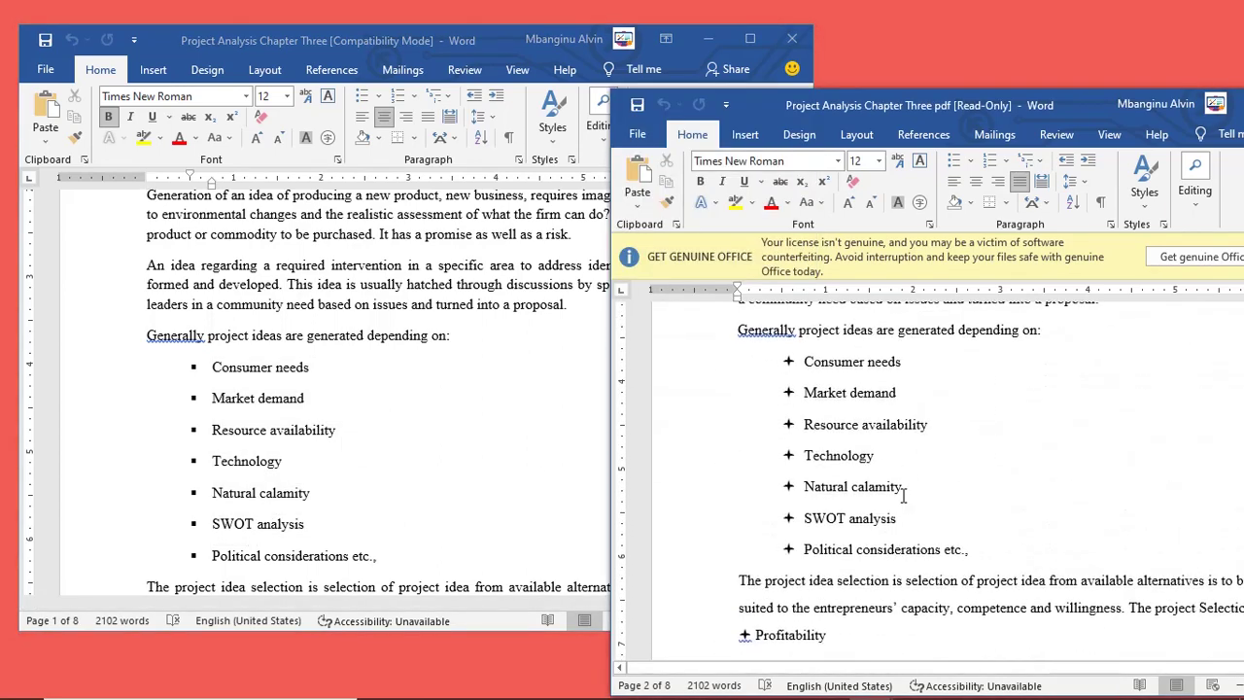
pyautogui.scroll(5, 903, 496)
pyautogui.scroll(1, 894, 500)
pyautogui.scroll(-1, 875, 515)
pyautogui.scroll(-2, 861, 532)
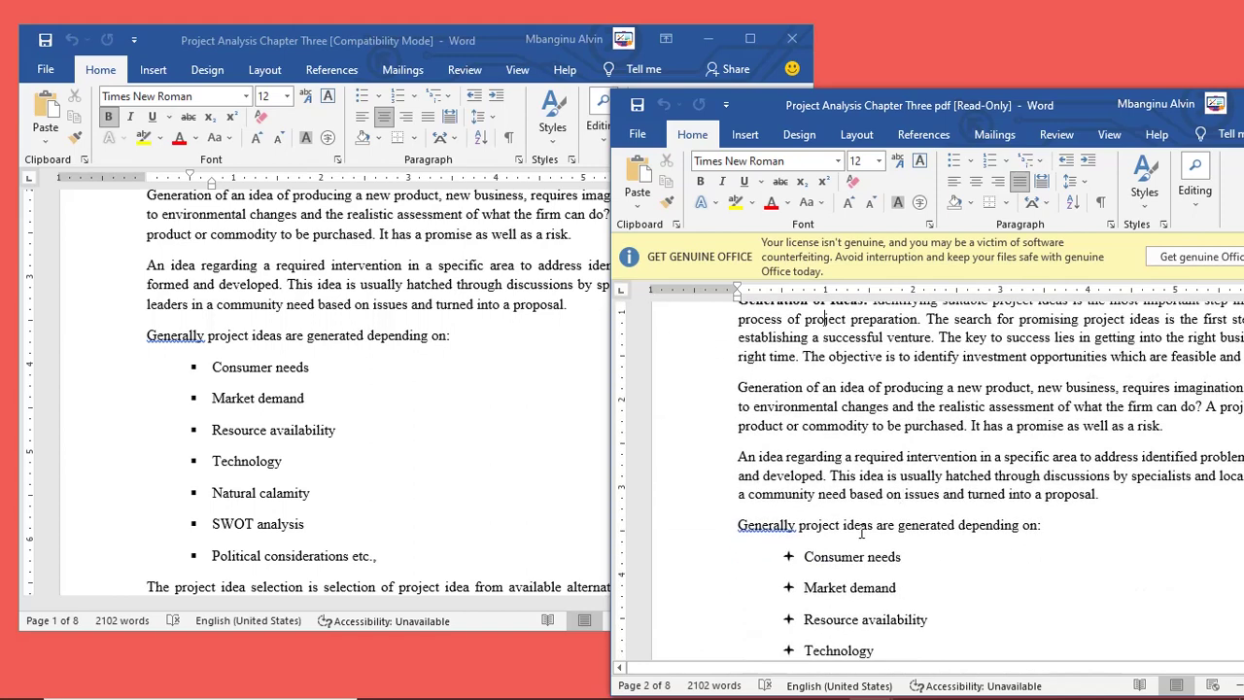
pyautogui.scroll(-1, 861, 532)
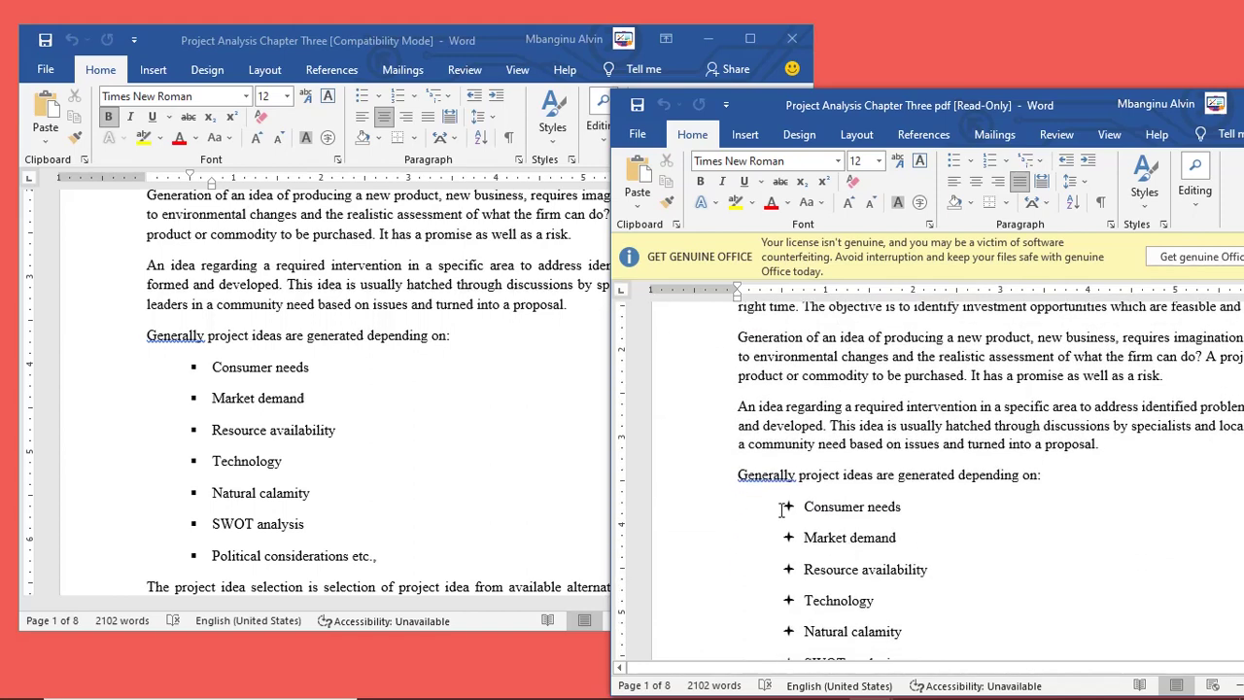
pyautogui.click(782, 510)
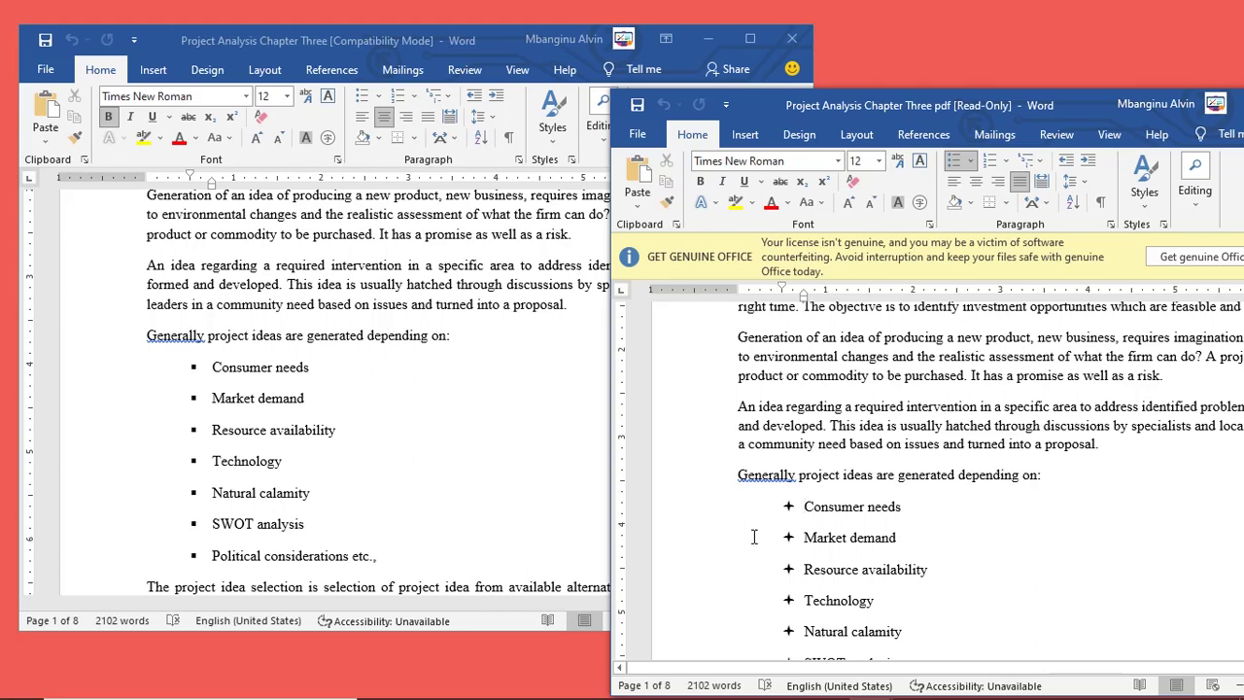
pyautogui.scroll(-2, 753, 536)
pyautogui.scroll(-1, 753, 537)
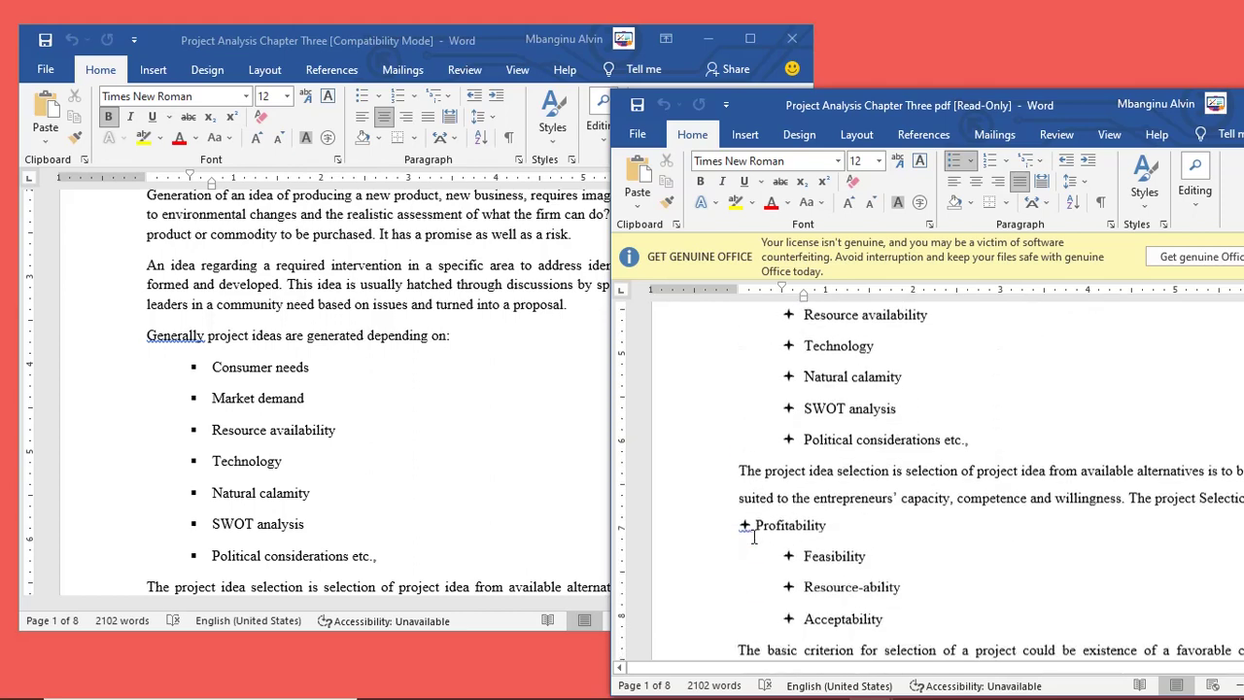
pyautogui.scroll(-1, 753, 537)
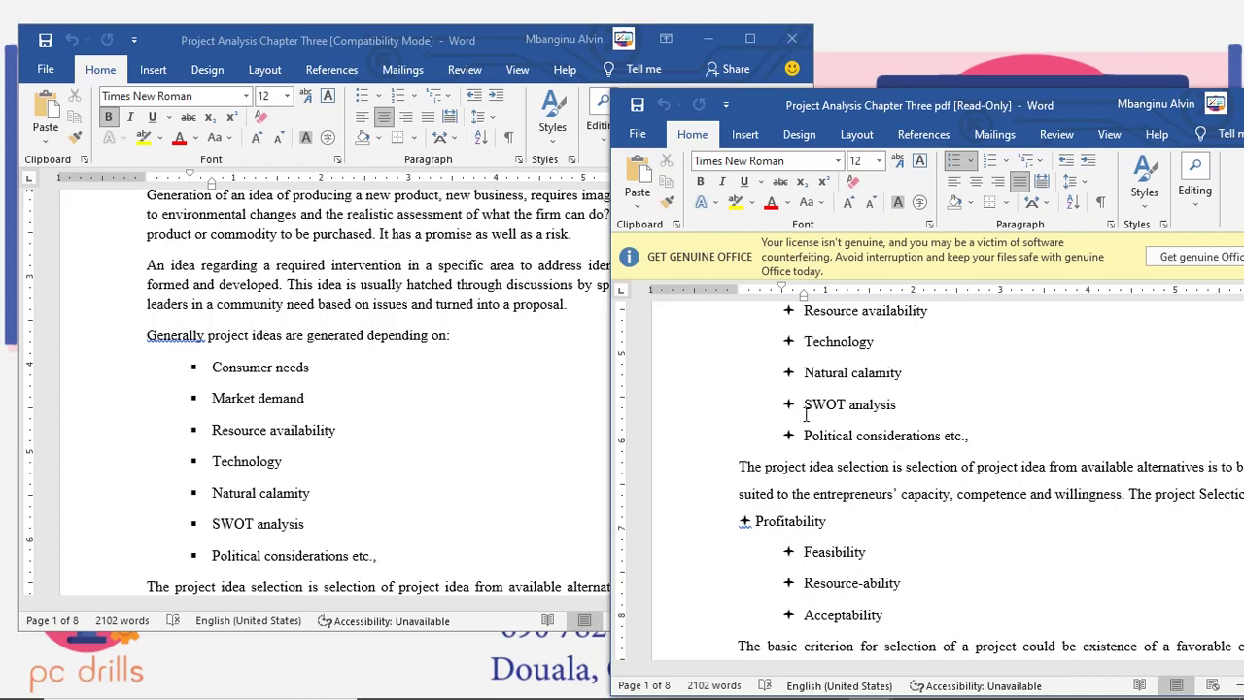
pyautogui.scroll(2, 816, 383)
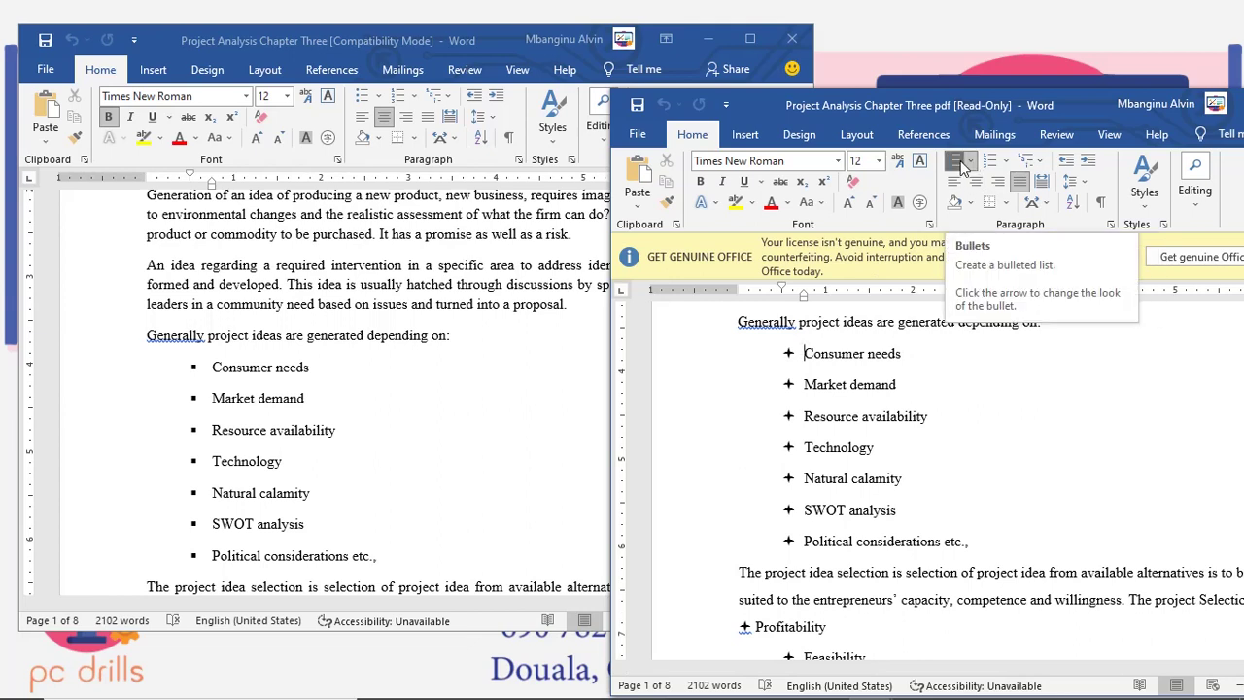
# Replace the cross bullet on Consumer needs with the Bullet Library's square bullet
pyautogui.click(957, 163)
pyautogui.click(957, 163)
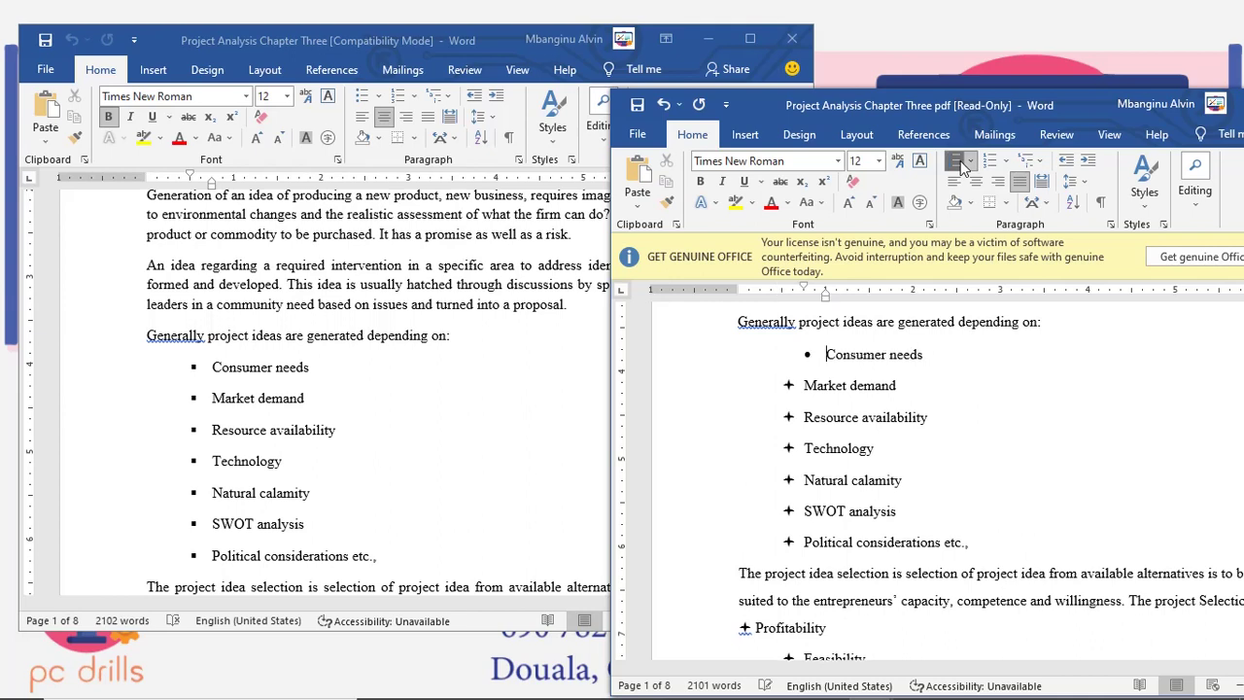
pyautogui.click(959, 163)
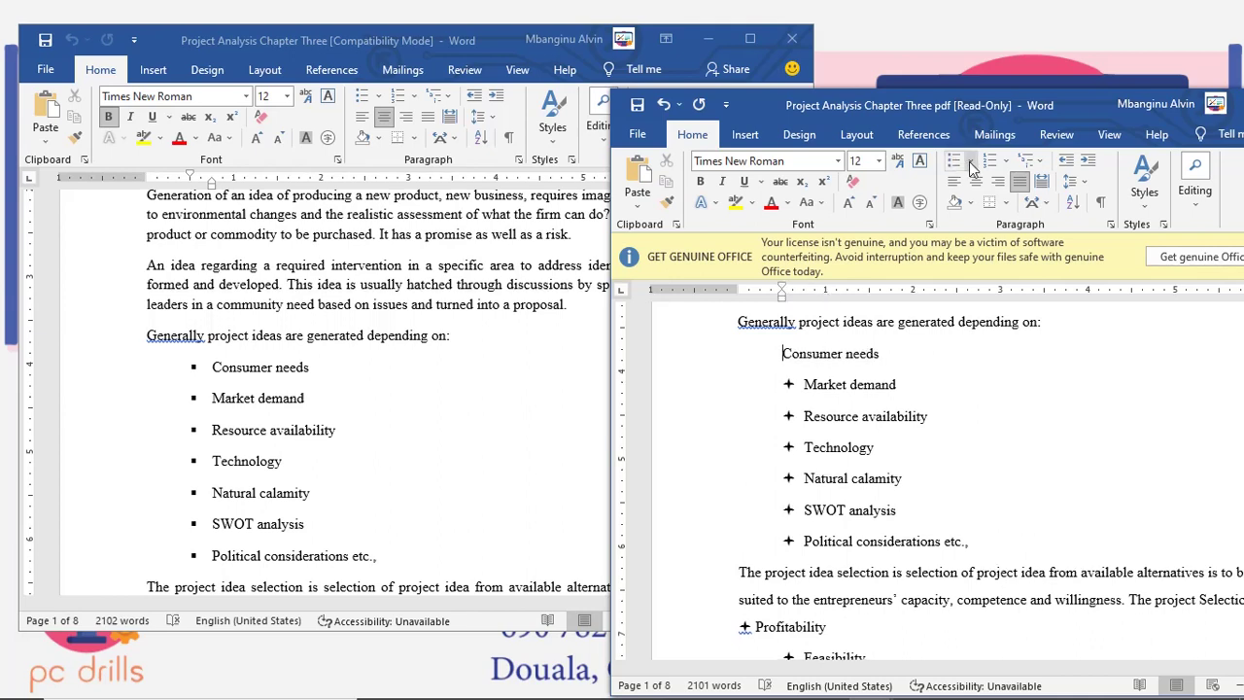
pyautogui.click(970, 163)
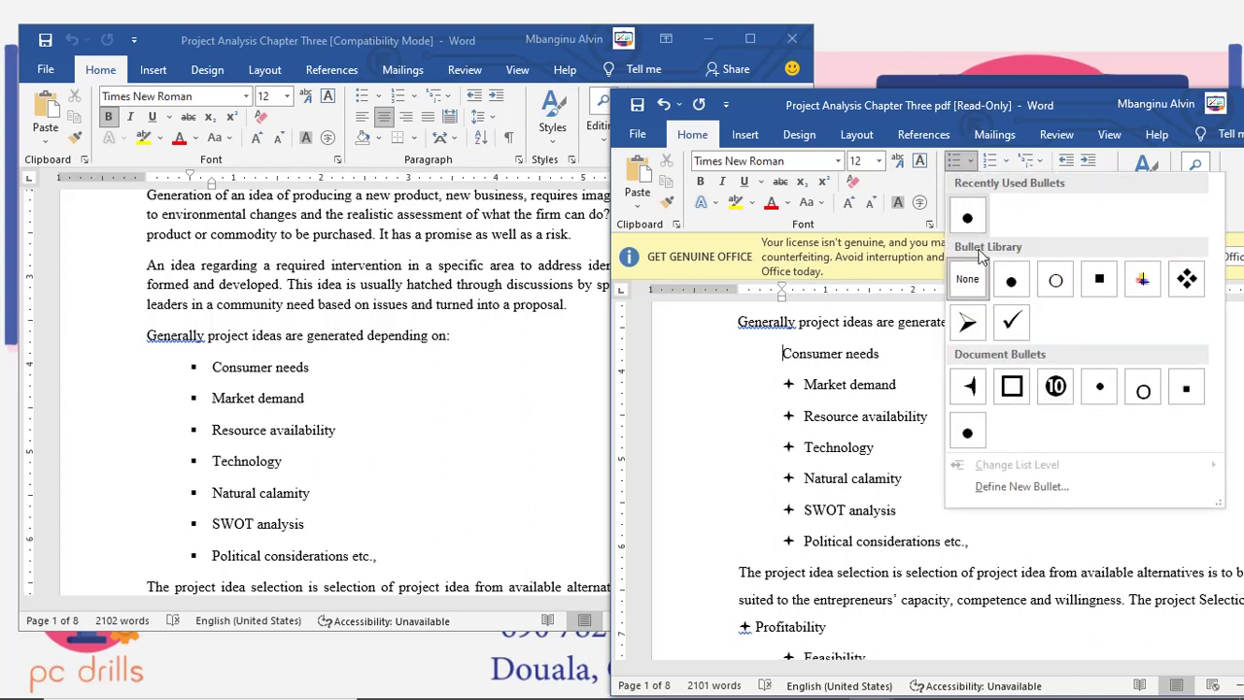
pyautogui.click(1099, 281)
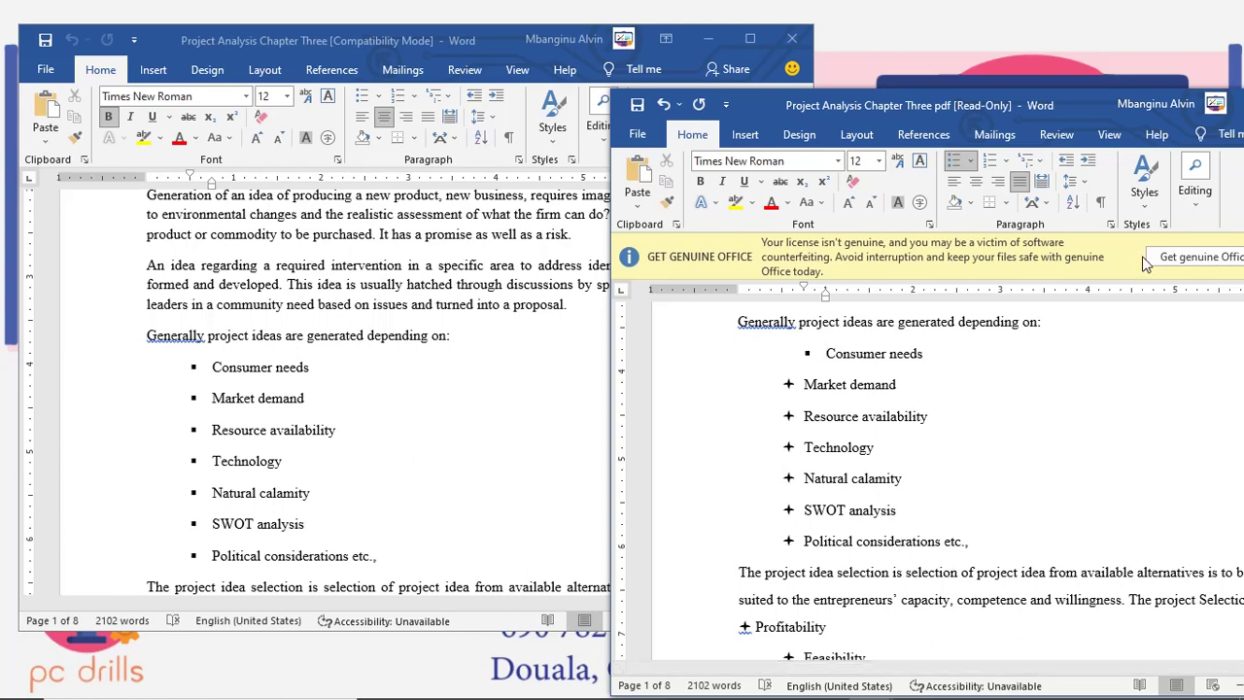
pyautogui.moveTo(1093, 112); pyautogui.dragTo(823, 70)
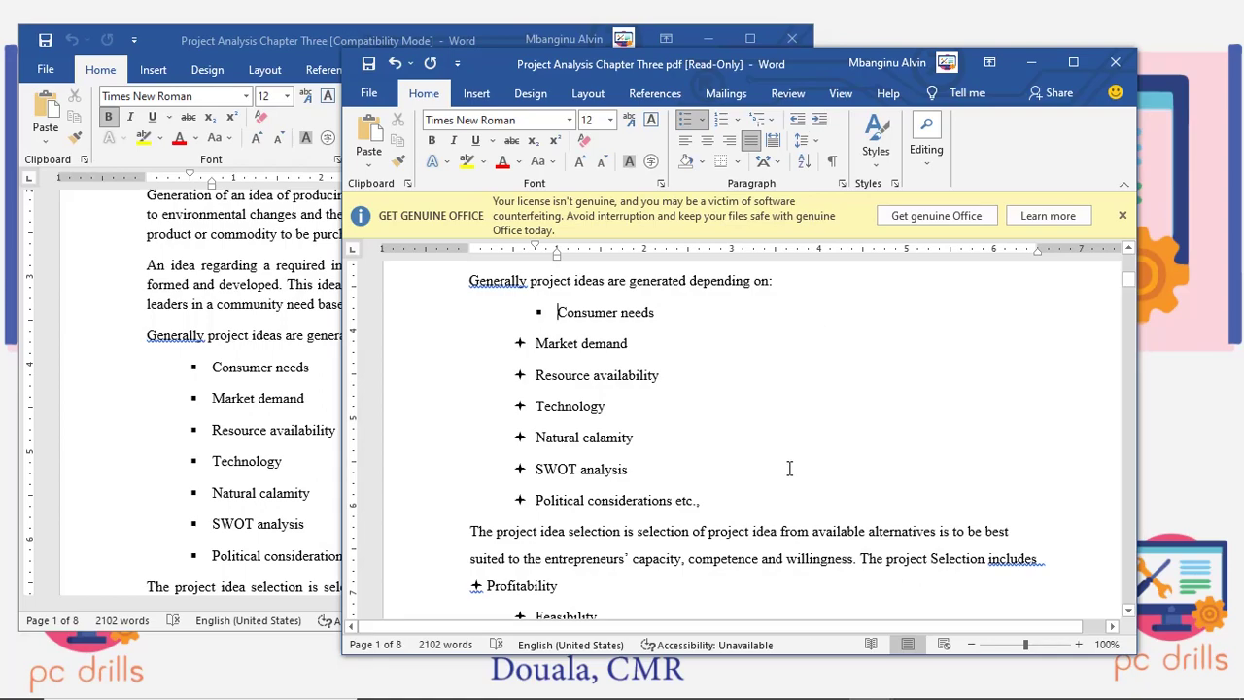
# Minimize the converted and original Word document windows
pyautogui.click(1029, 63)
pyautogui.click(714, 39)
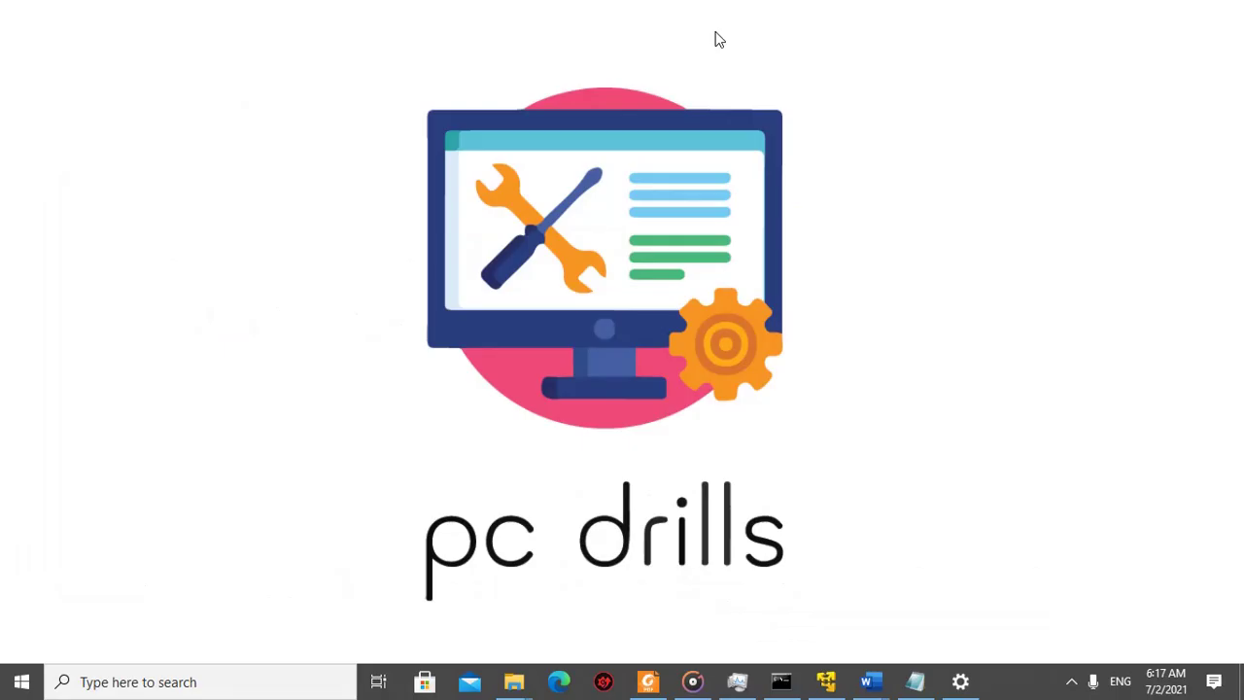